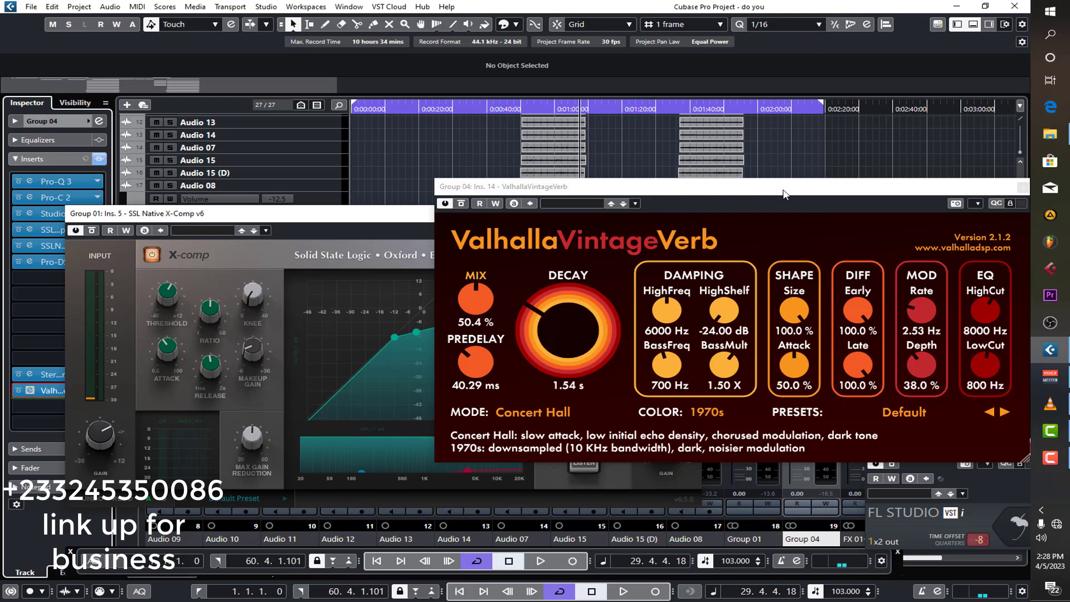
- Close the ValhallaVintageVerb and SSL Native X-Comp plug-in windows to reveal the project and mixer
scroll(782, 159, up, 5)
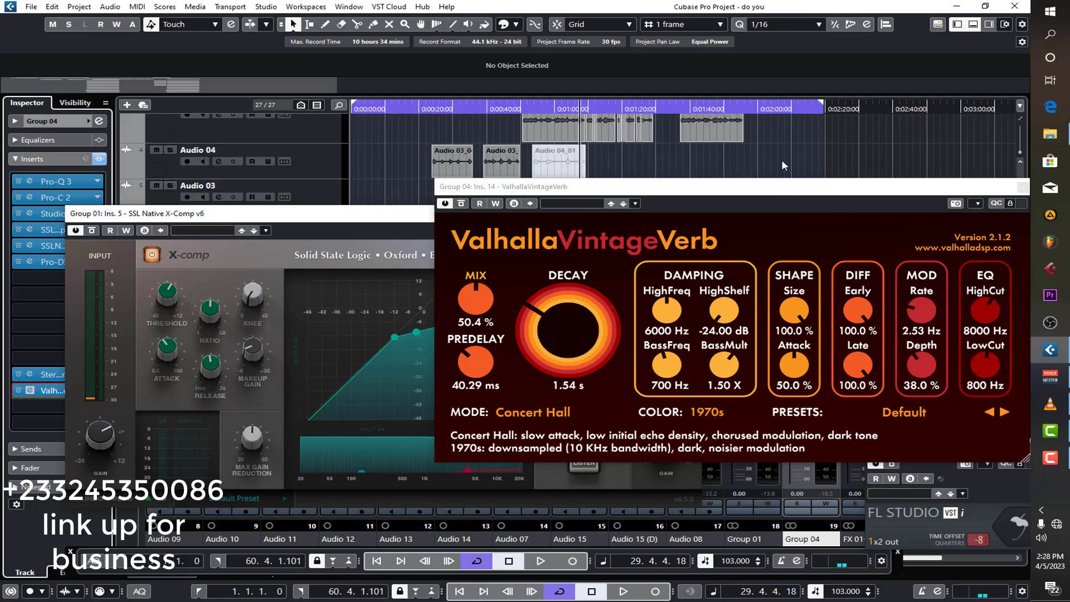
drag(953, 186, 820, 189)
click(890, 190)
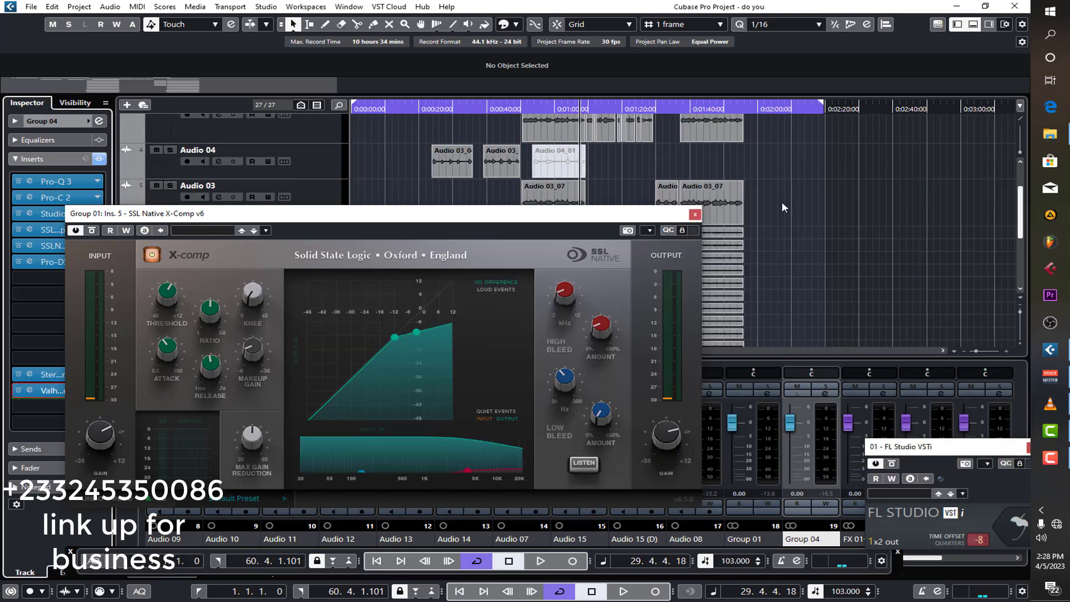
click(703, 213)
- Set the left and right locators around the first Audio 03_07 event on the Audio 03 track
click(544, 201)
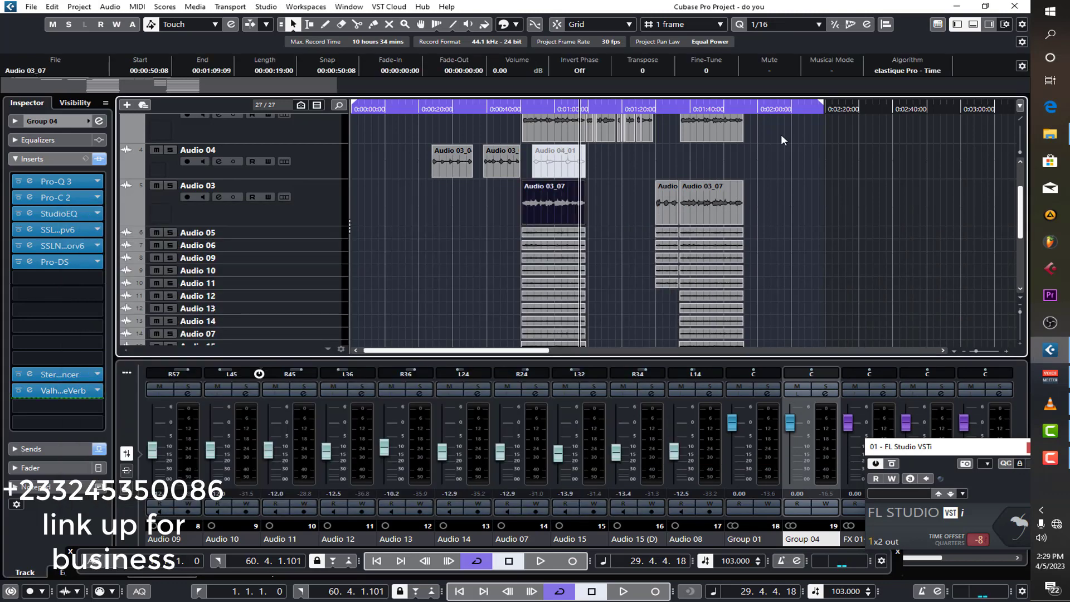
key(p)
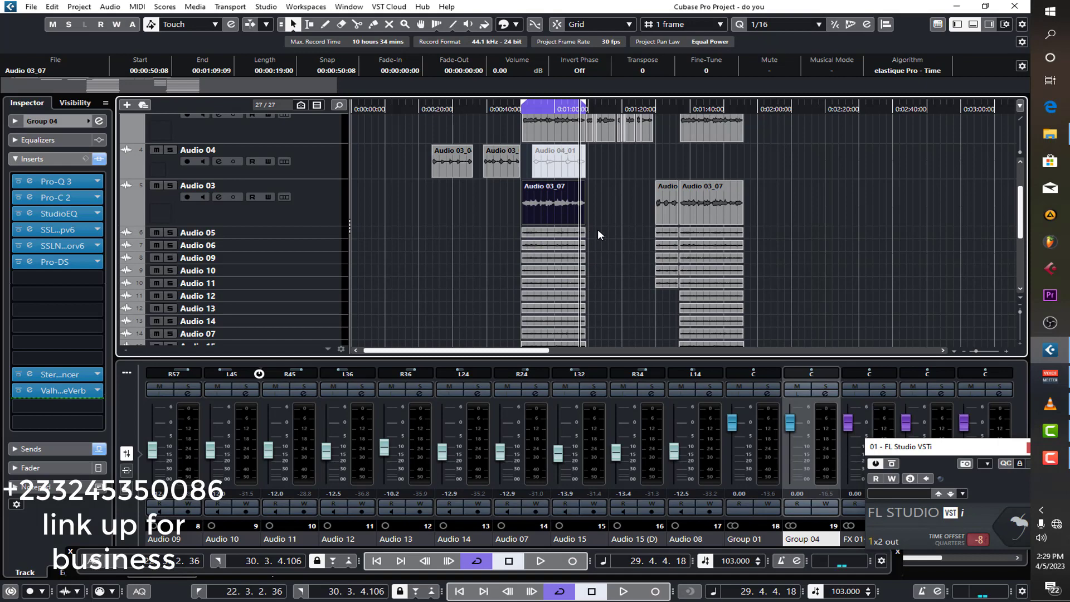
scroll(598, 229, down, 3)
scroll(598, 229, up, 5)
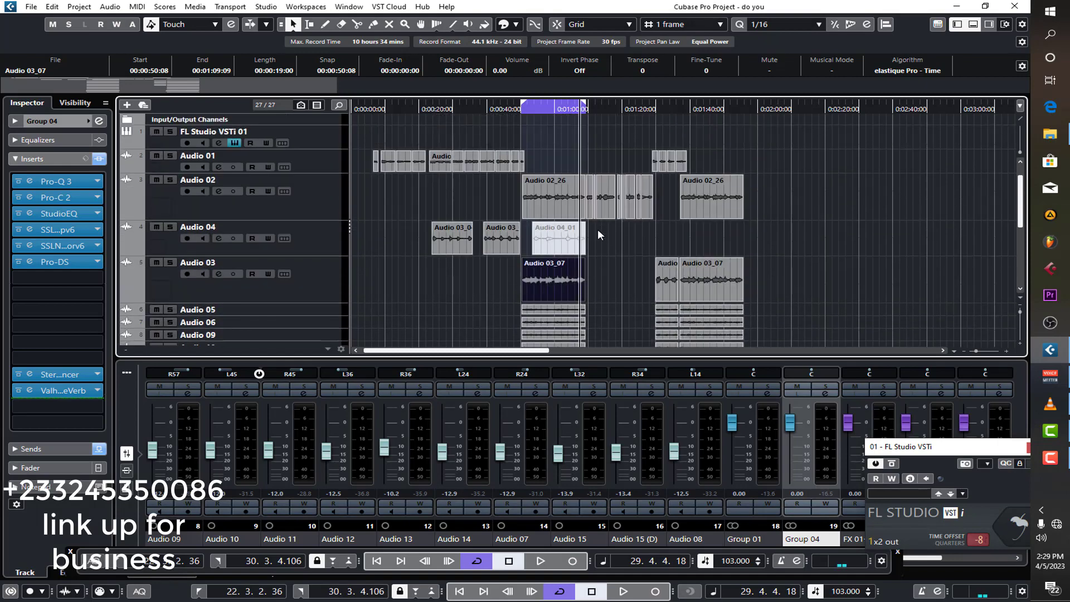
- Play the song from bar 5 into the stacked vocal section, with Group 04's inserts shown and the timeline zoomed out, and stop there
click(387, 106)
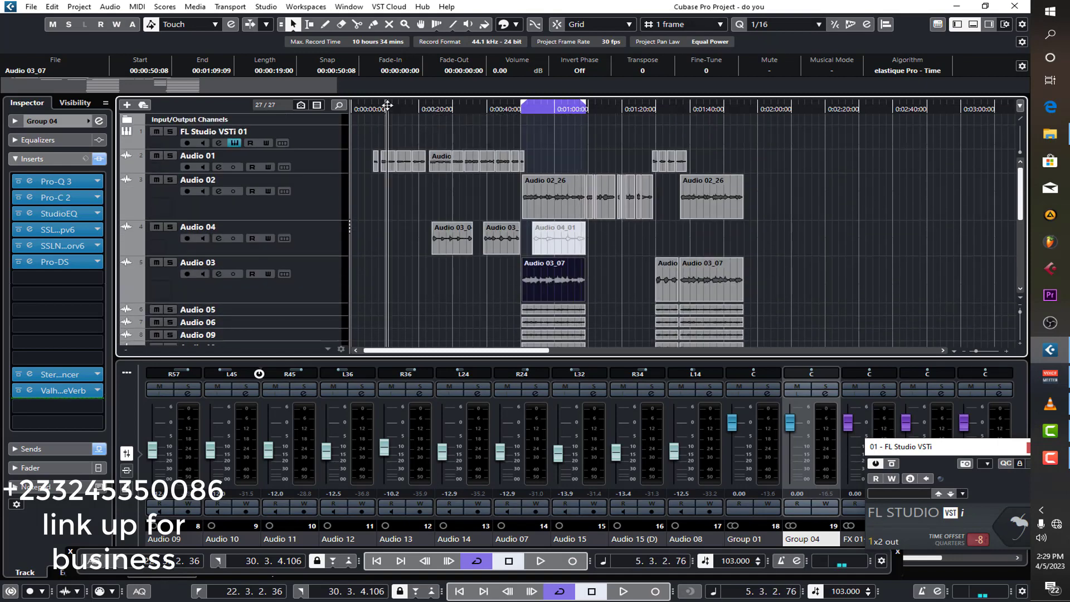
key(space)
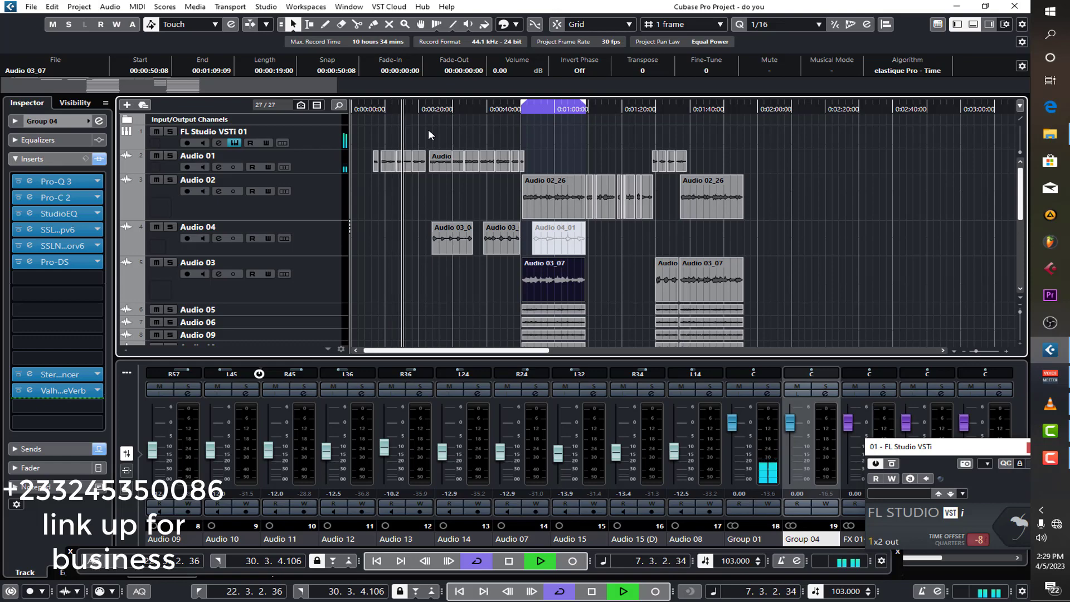
click(49, 121)
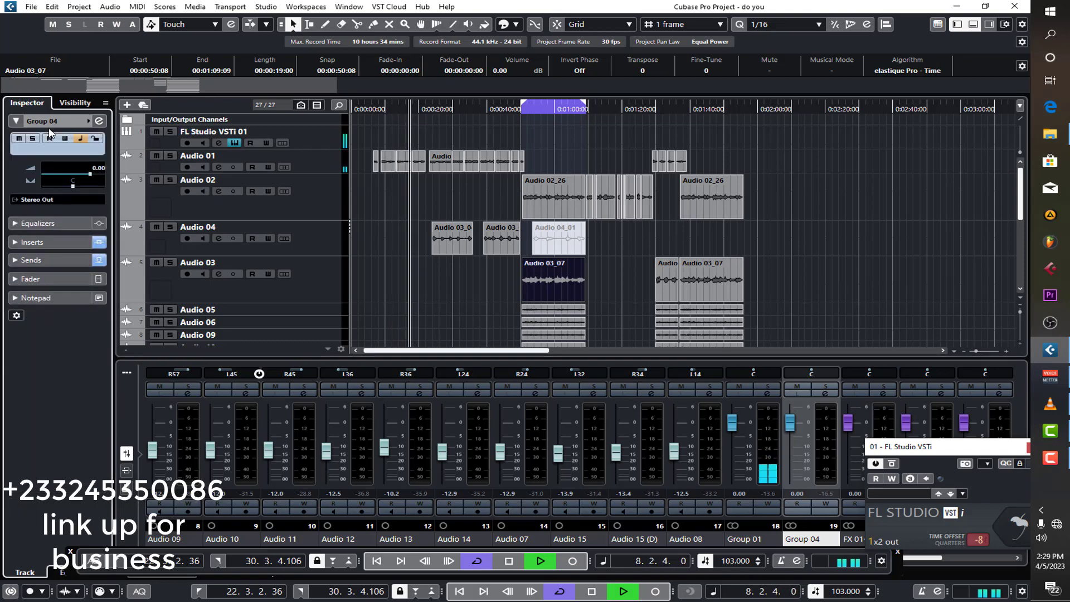
scroll(373, 255, down, 6)
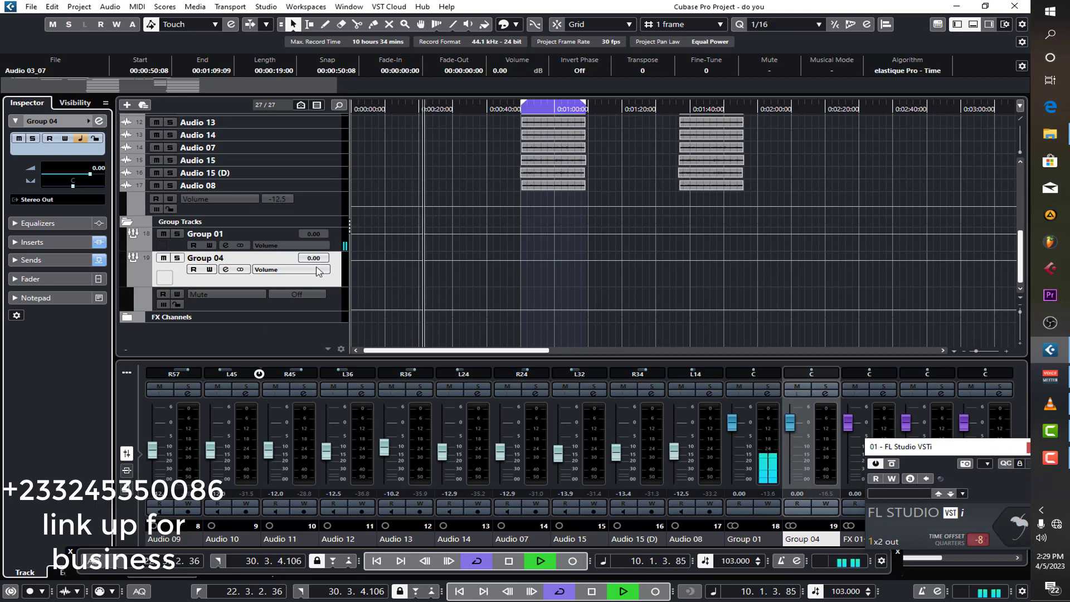
click(57, 242)
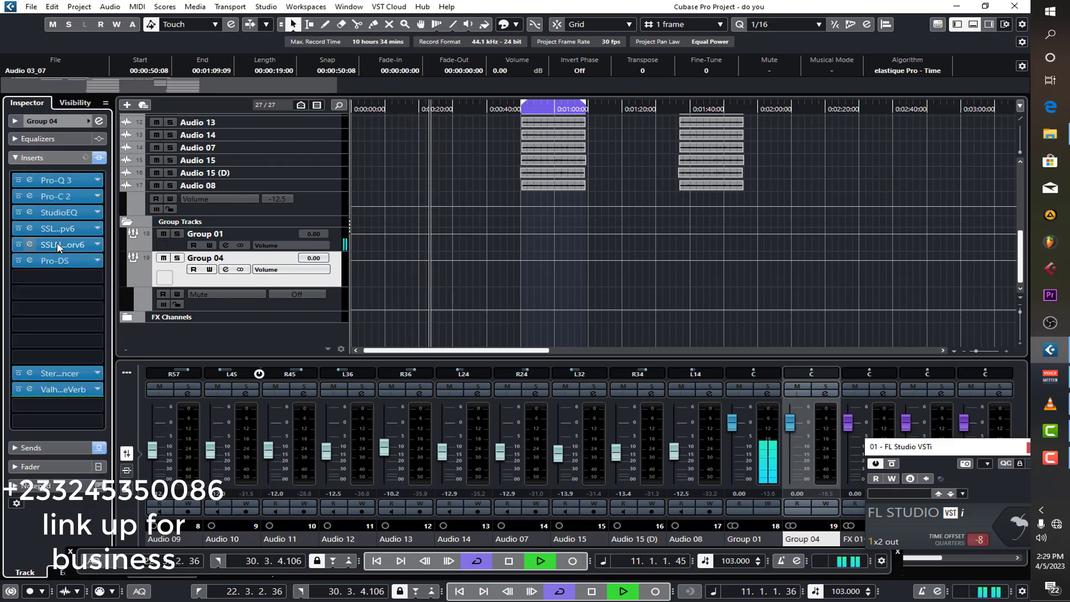
scroll(550, 242, up, 6)
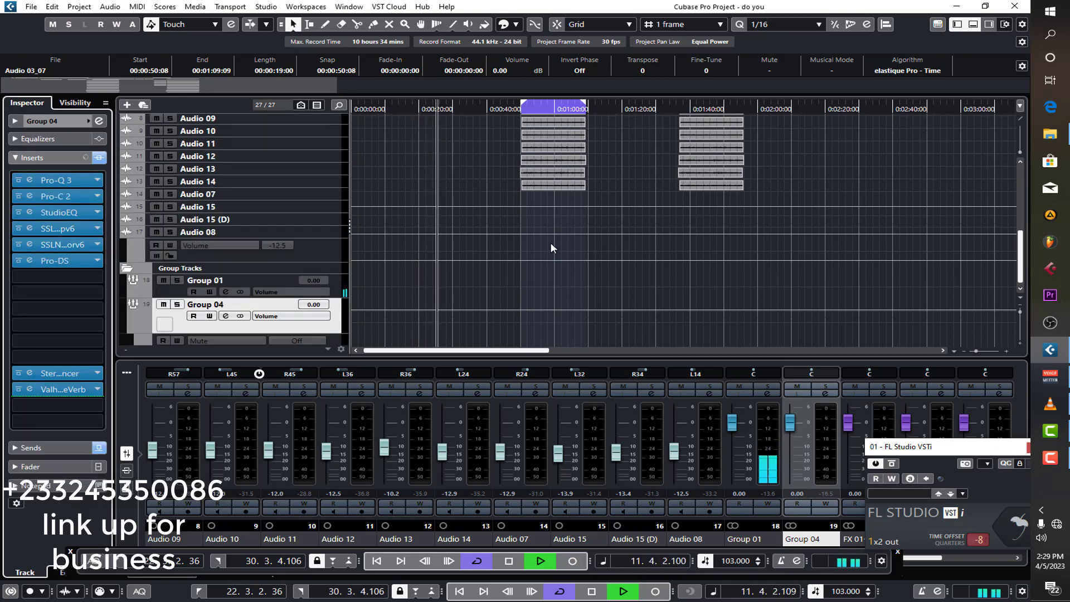
scroll(552, 247, up, 1)
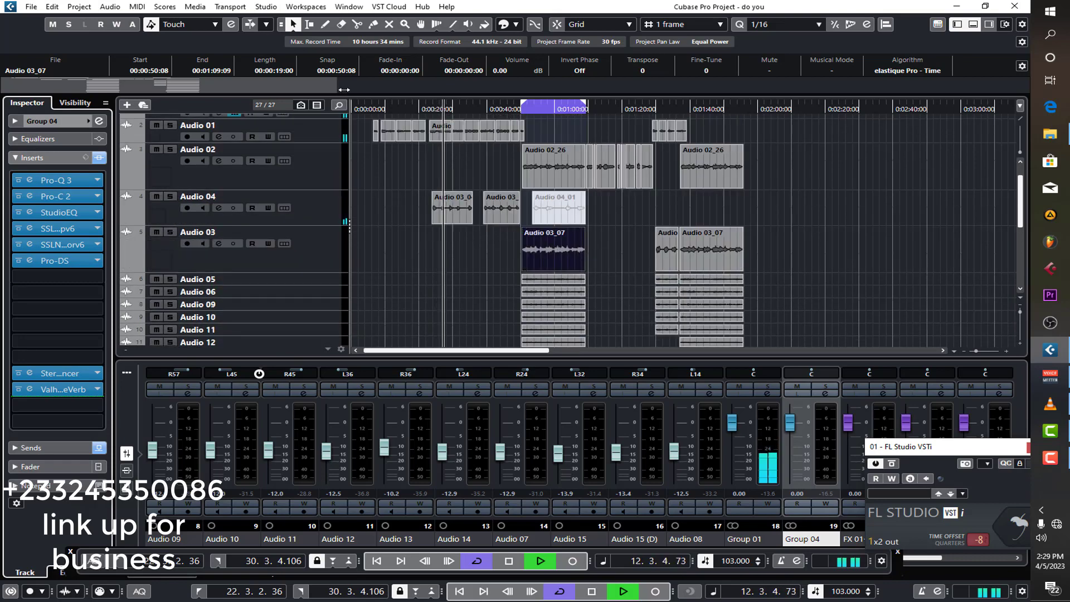
drag(336, 88, 568, 113)
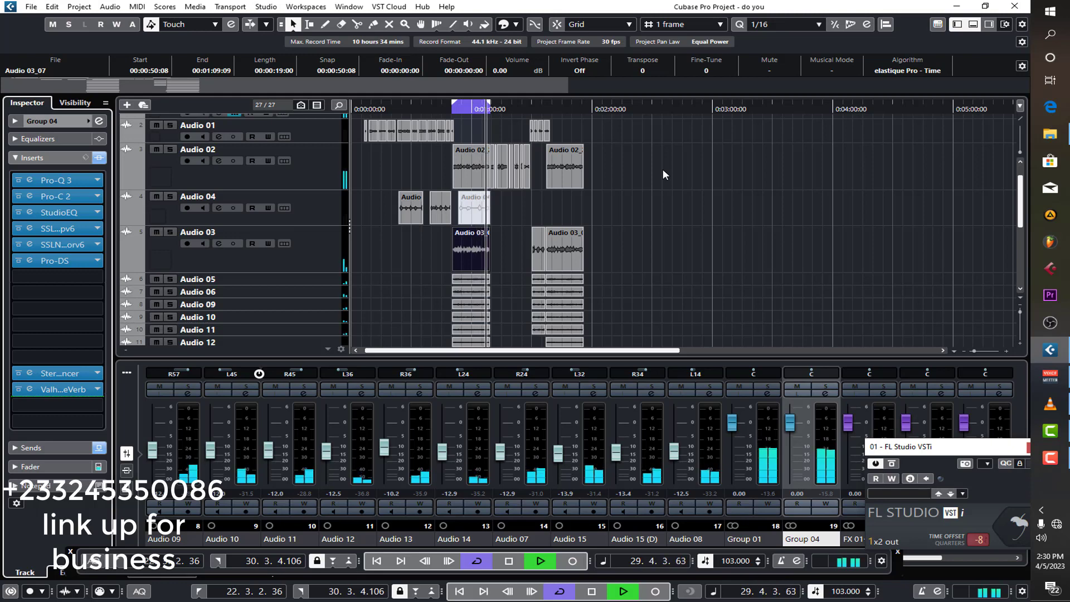
key(space)
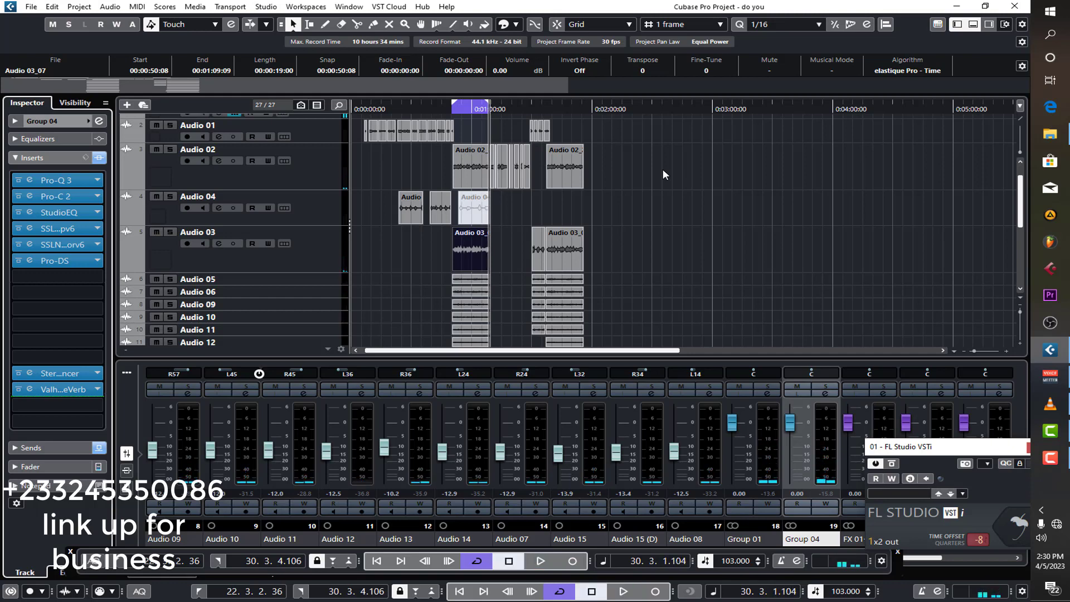
- Solo the Audio 03 track and listen to it from the start of the locator range
scroll(663, 169, down, 3)
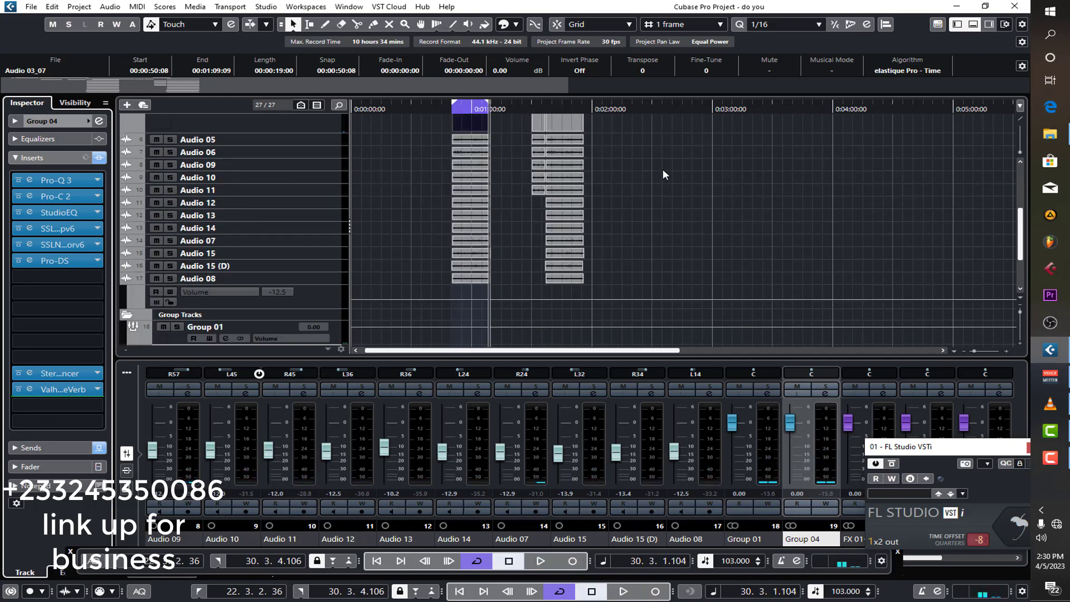
scroll(664, 169, up, 3)
scroll(663, 169, down, 2)
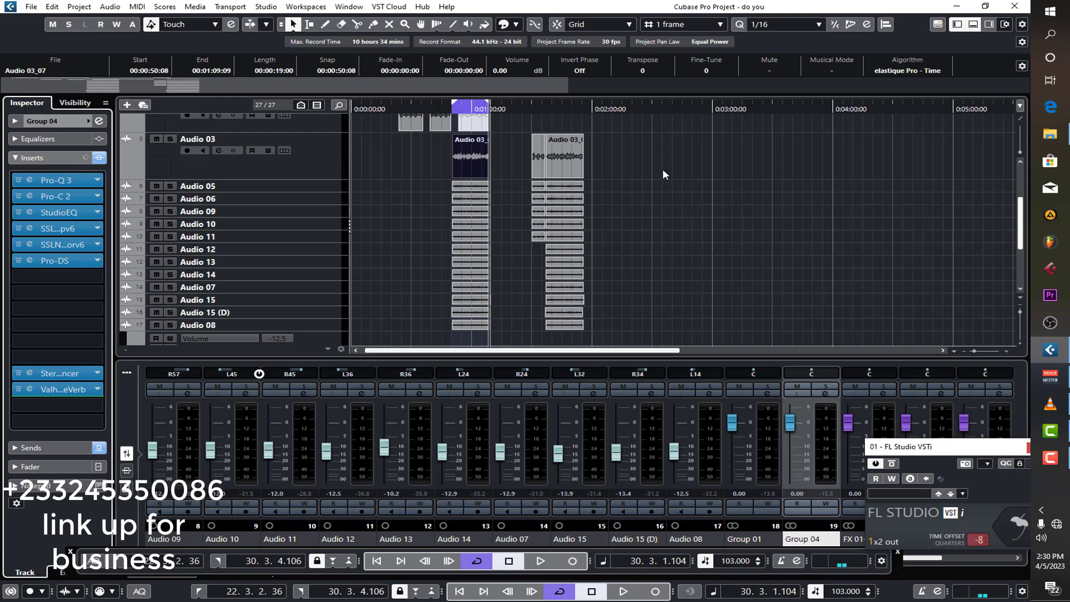
click(170, 139)
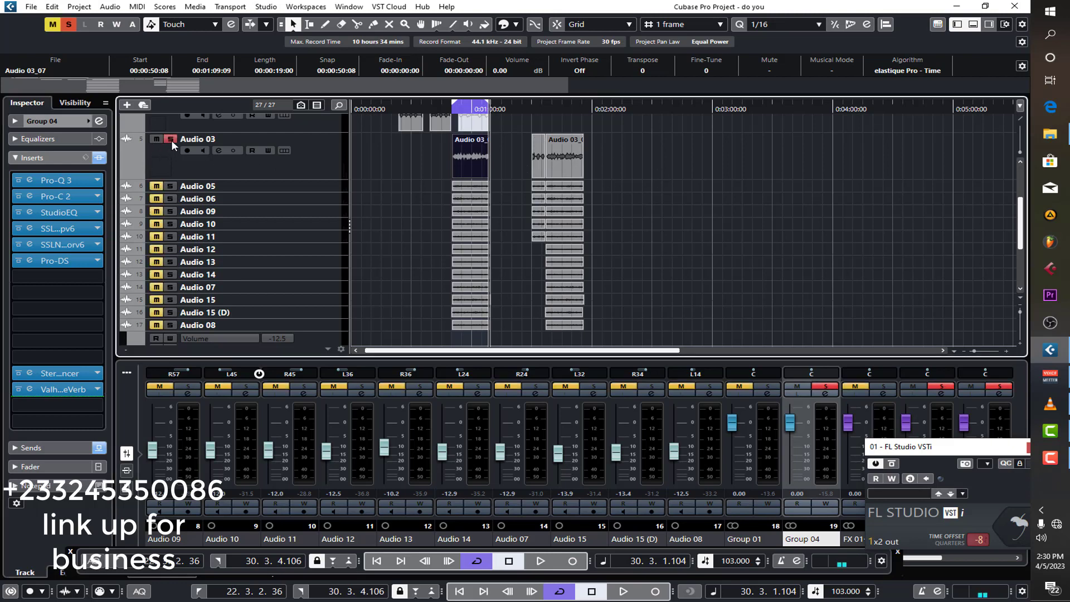
click(457, 108)
key(space)
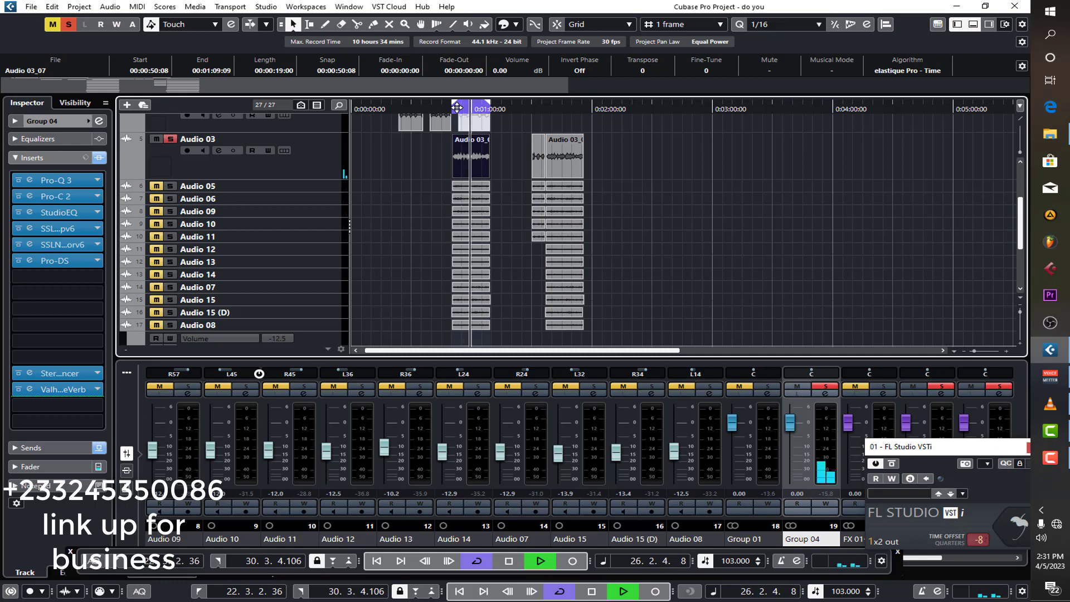
key(space)
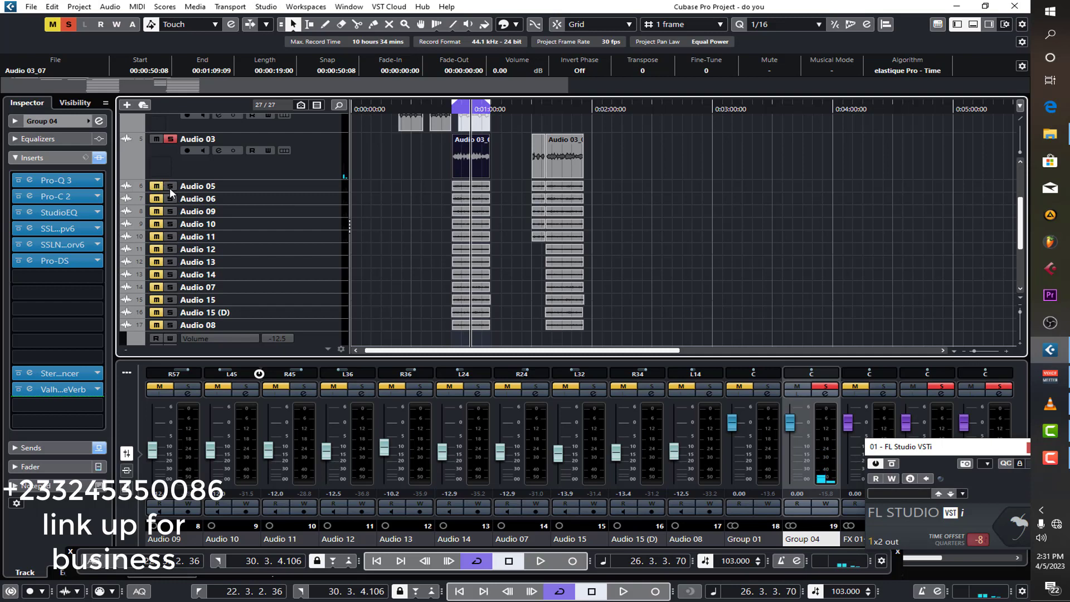
- Solo Audio 13 instead of Audio 03, listen to it from the start of the locator range, and remove the solo
click(170, 262)
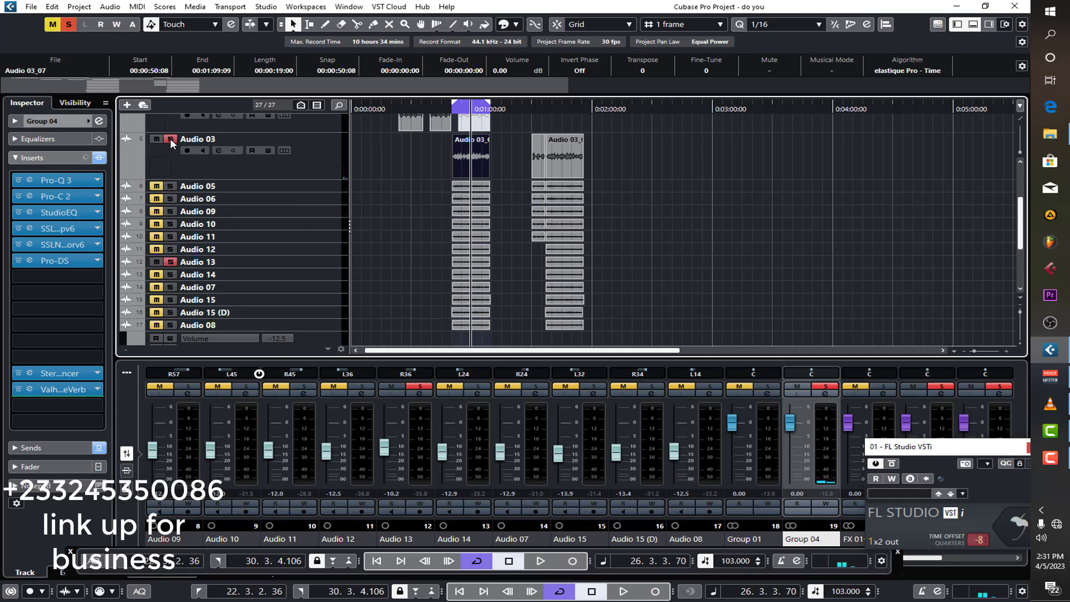
click(171, 140)
click(454, 110)
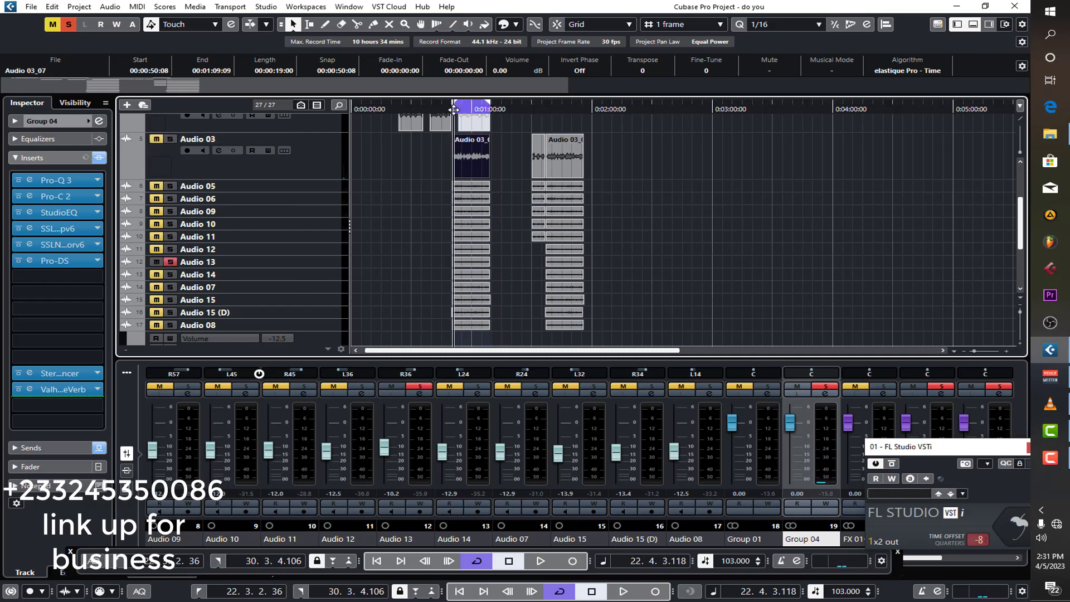
key(space)
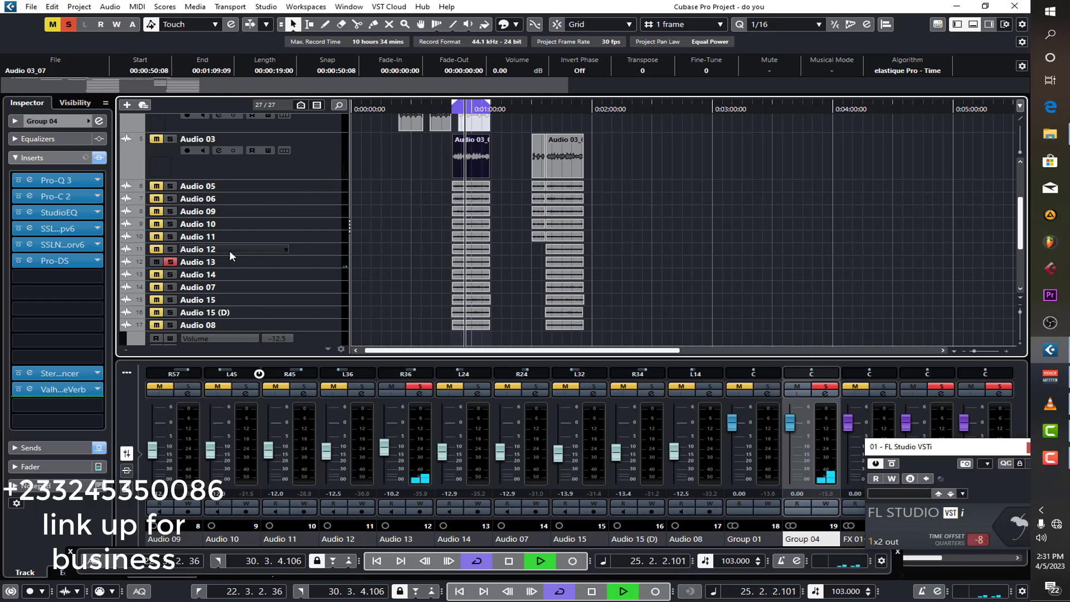
key(space)
click(170, 263)
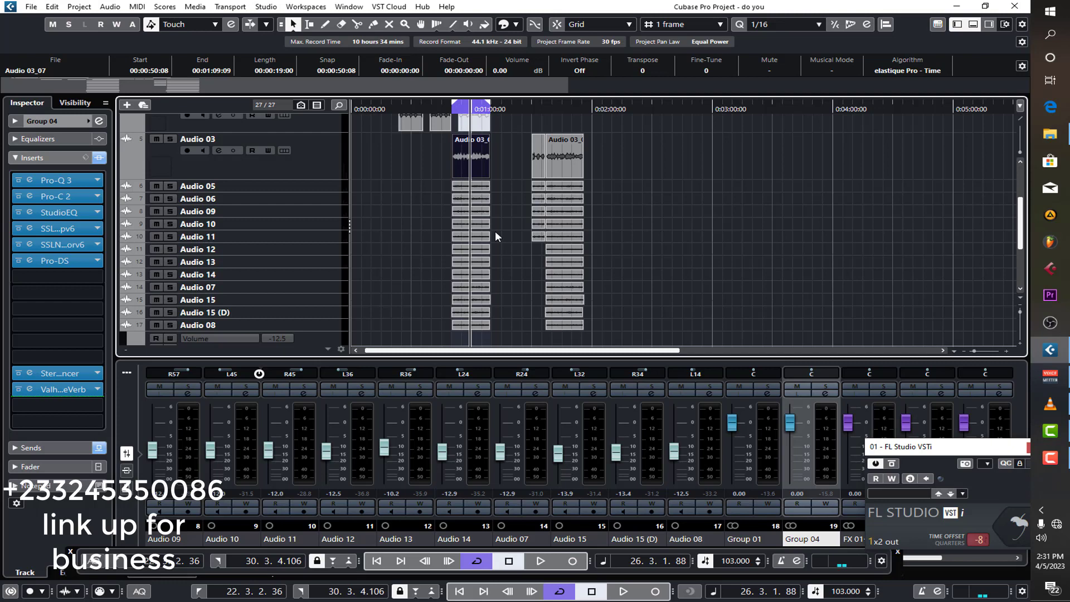
- Review the EQ curve of the Pro-Q 3 insert on Group 04 and close its editor
scroll(495, 234, down, 5)
scroll(498, 232, up, 5)
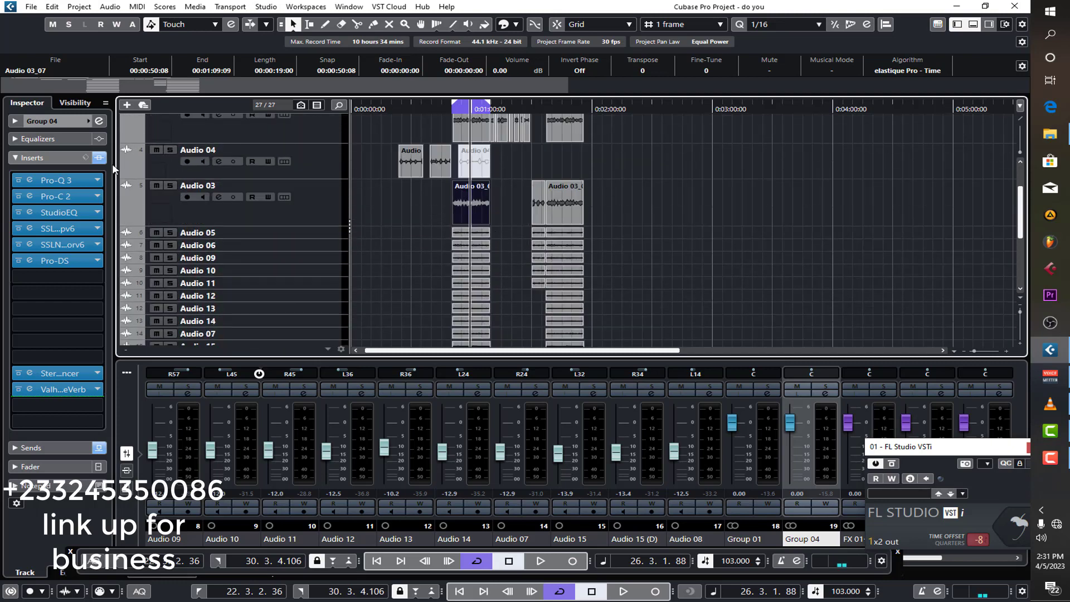
click(67, 185)
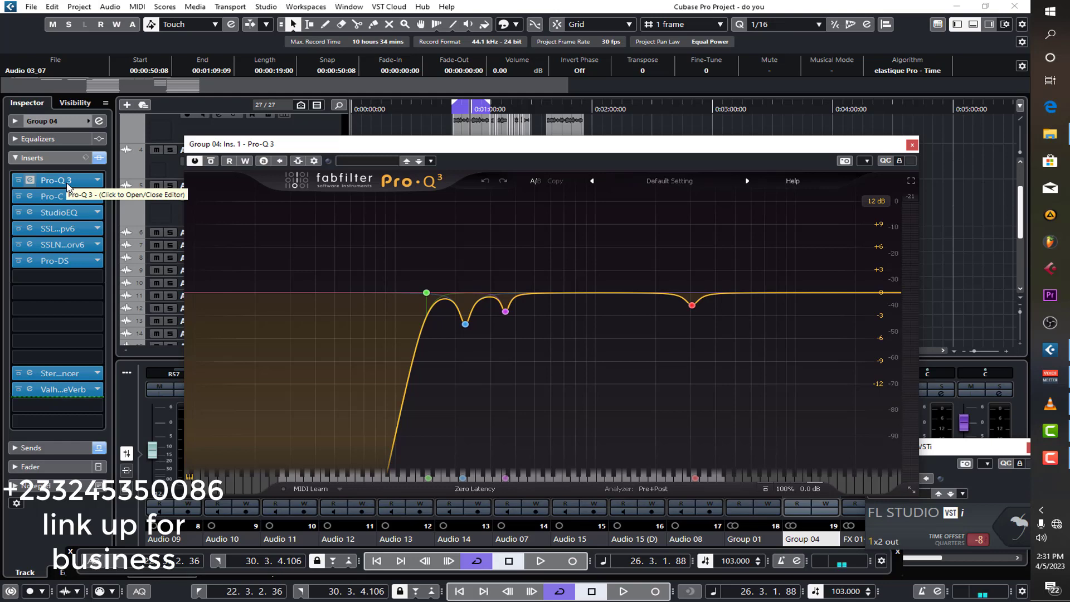
click(67, 187)
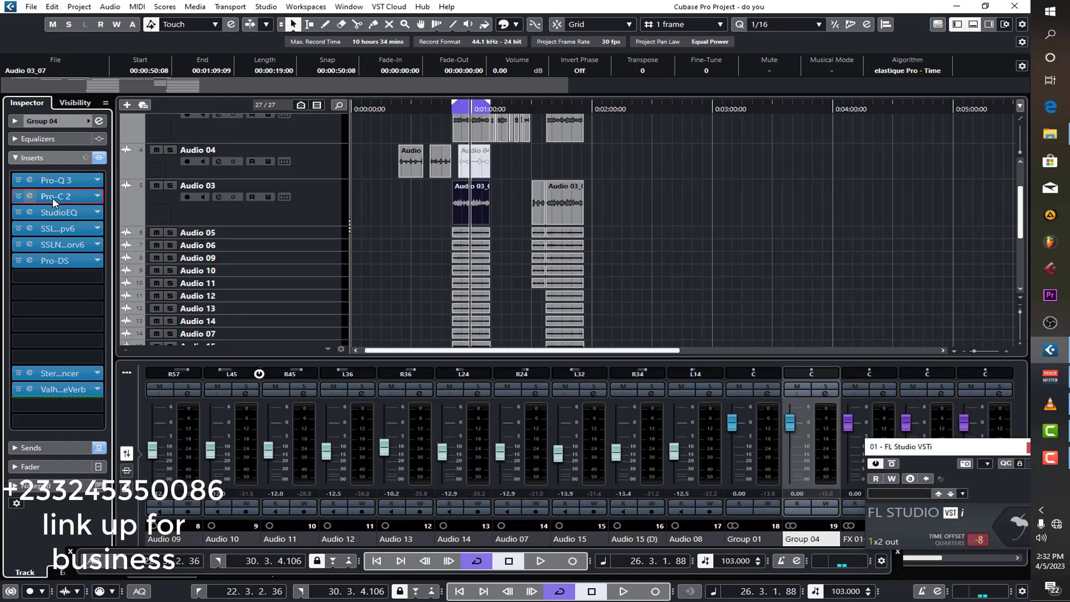
- Review the threshold, attack and release settings of the Pro-C 2 compressor on Group 04 and close its editor
click(52, 197)
click(328, 346)
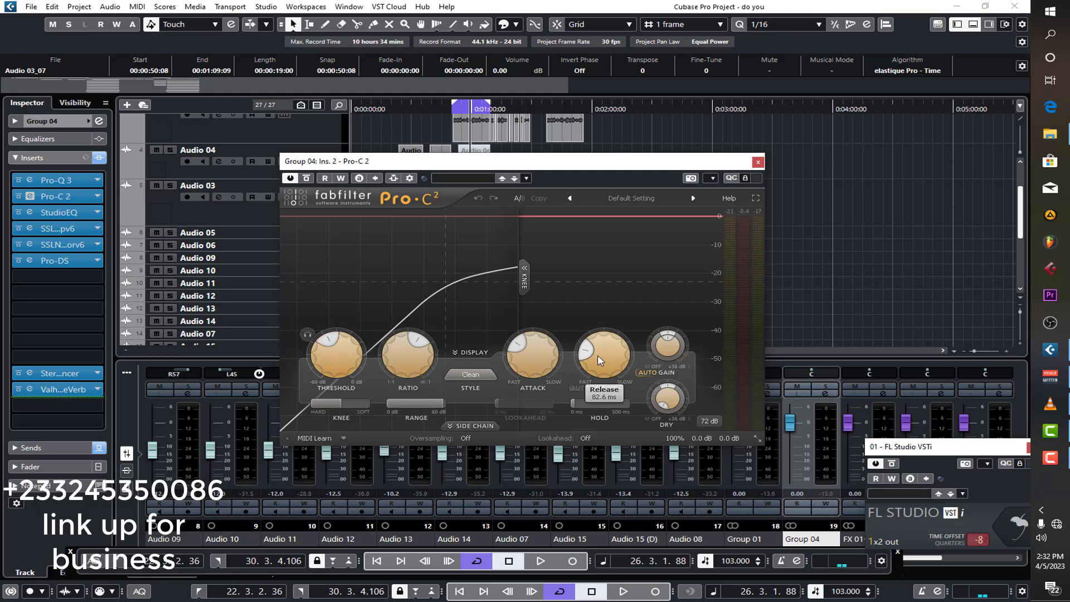
mouse_move(529, 351)
mouse_move(607, 351)
click(758, 162)
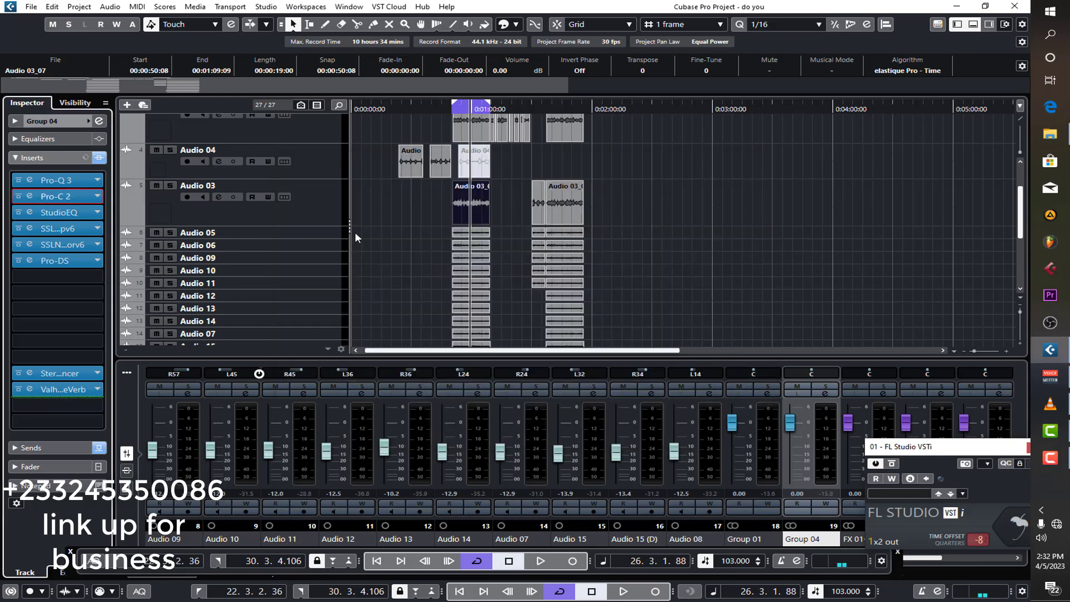
- Review the StudioEQ bands and the SSL X-ValveComp ratio, knee and threshold on Group 04, closing each editor
click(56, 213)
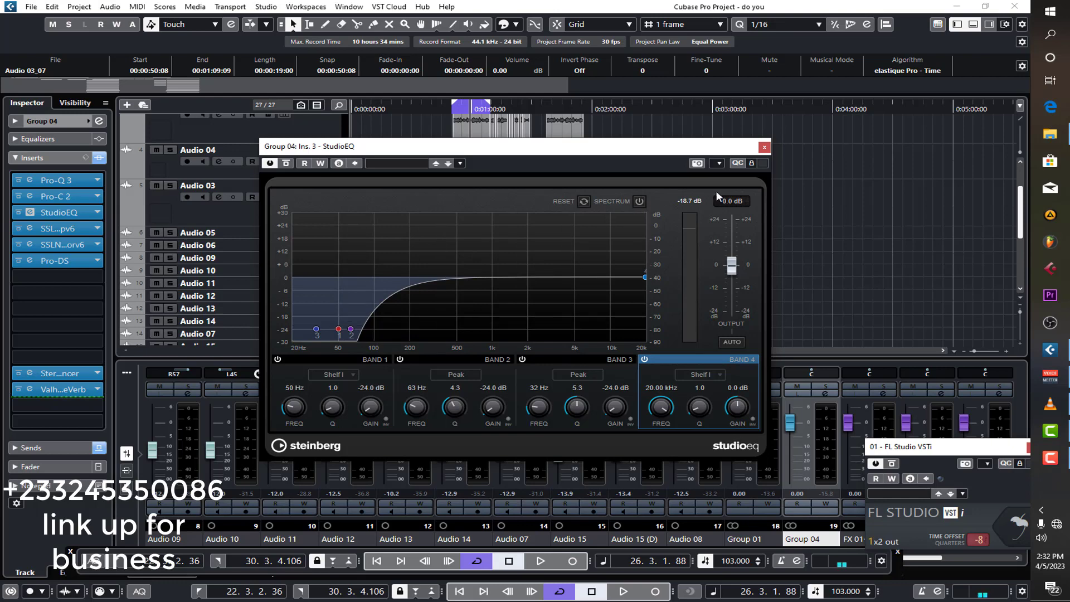
click(764, 147)
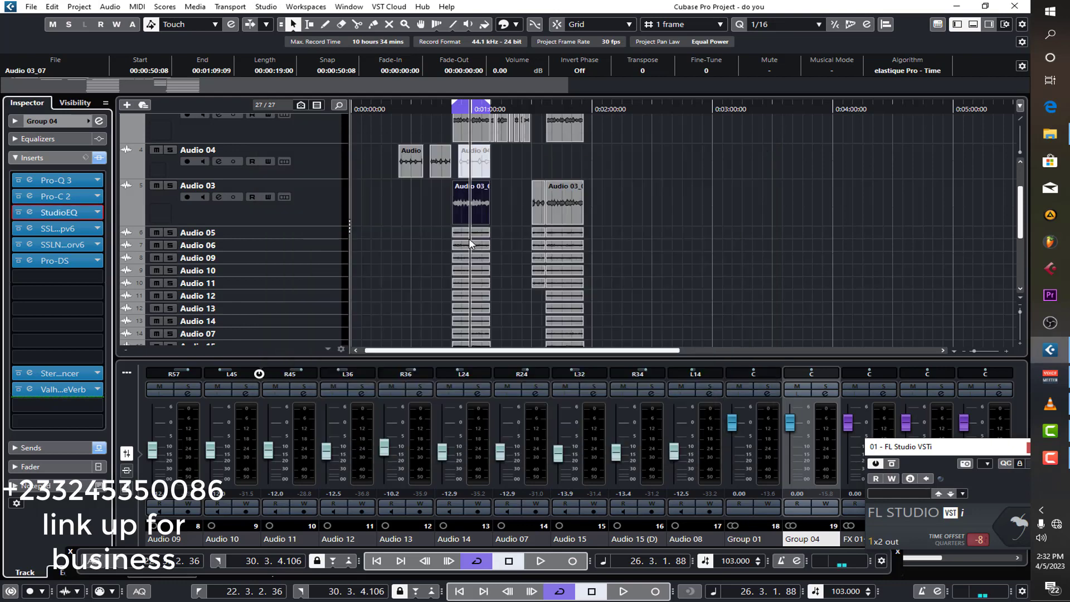
click(52, 228)
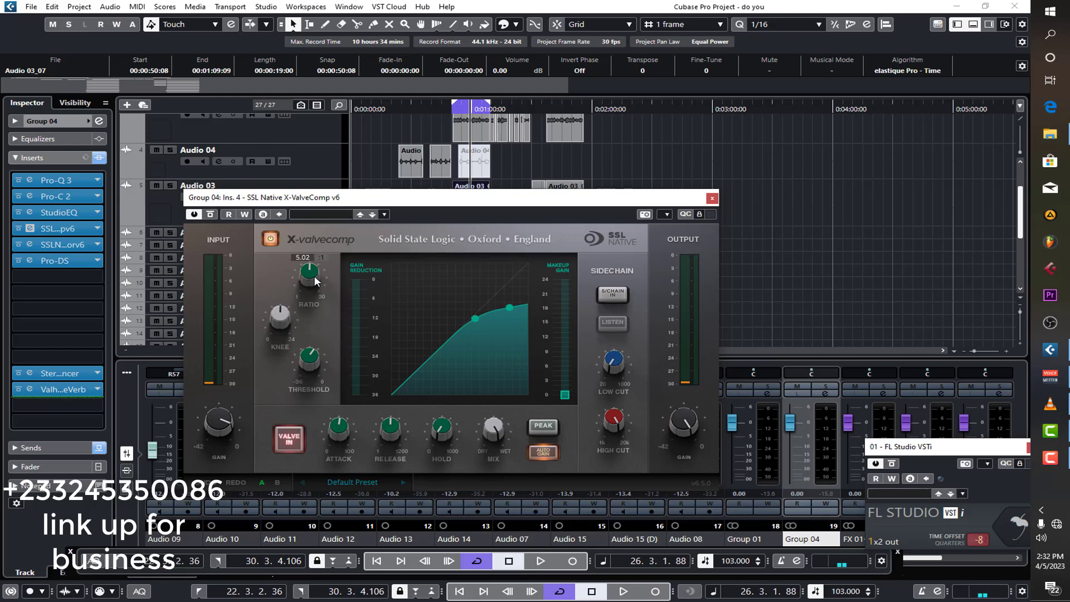
mouse_move(283, 319)
mouse_move(308, 364)
click(712, 198)
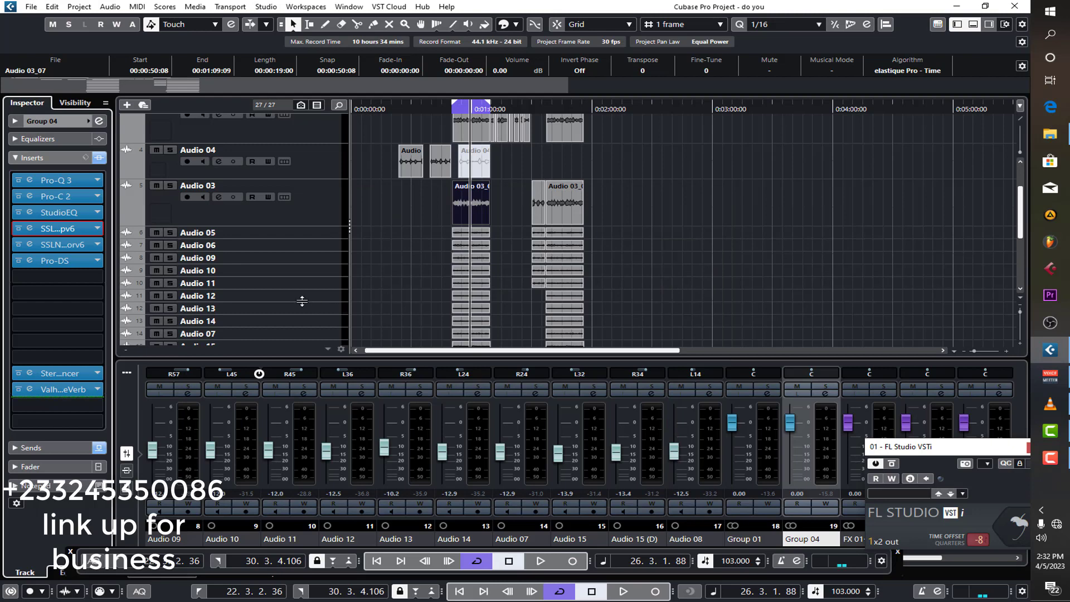
- Review the SSL X-Saturator drive settings and the Pro-DS threshold and range on Group 04, closing each editor
click(65, 245)
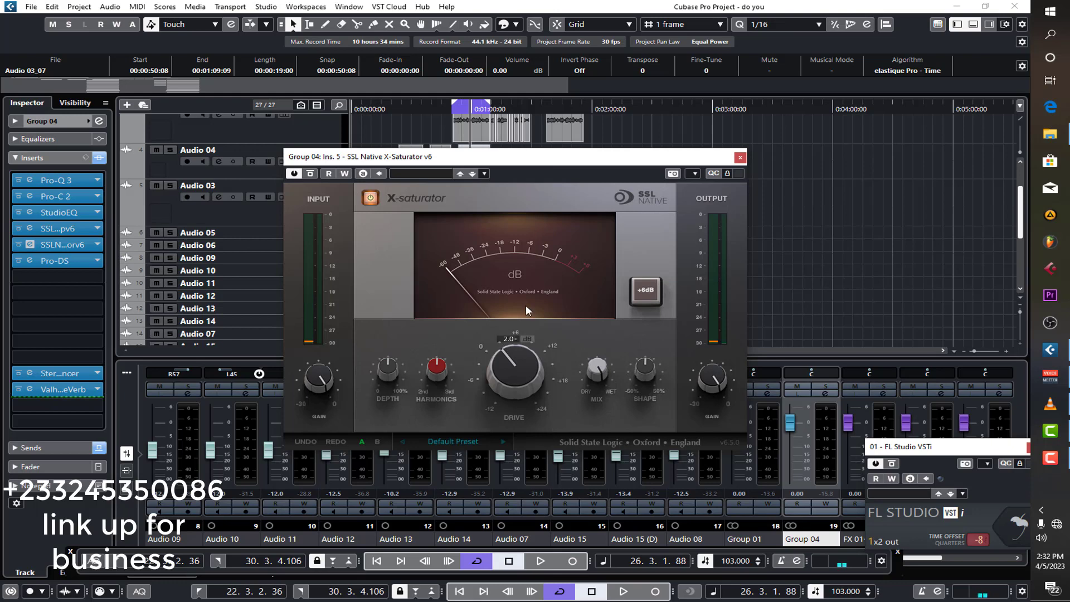
click(737, 156)
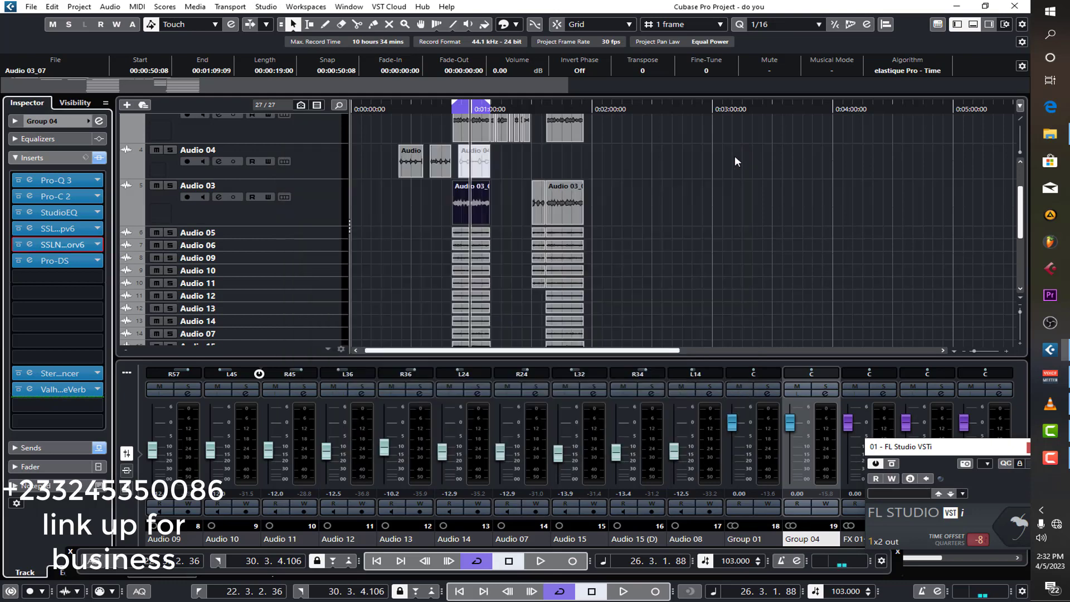
click(66, 261)
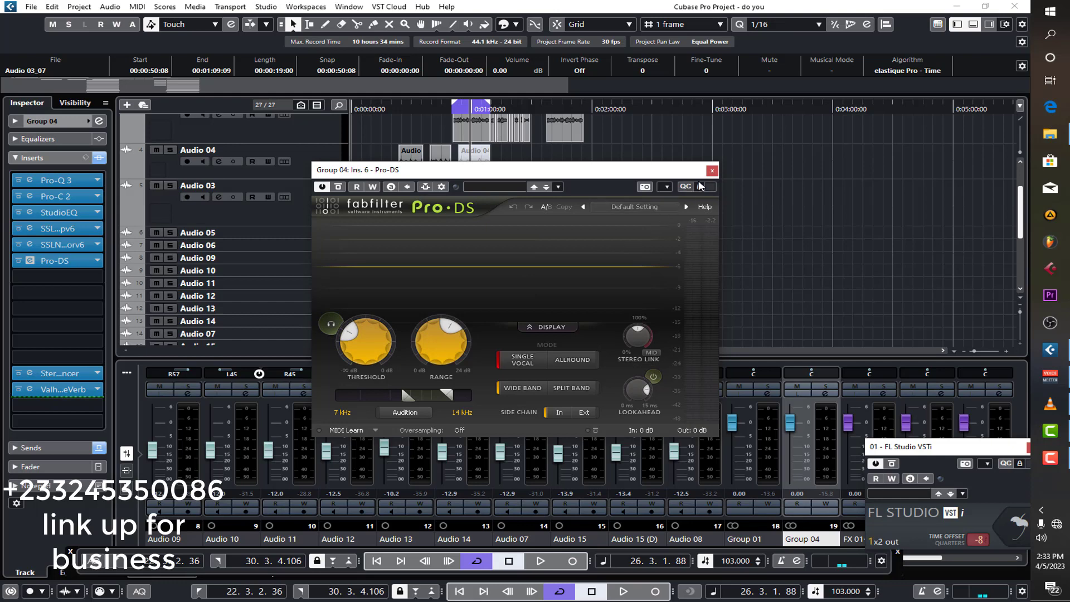
click(712, 170)
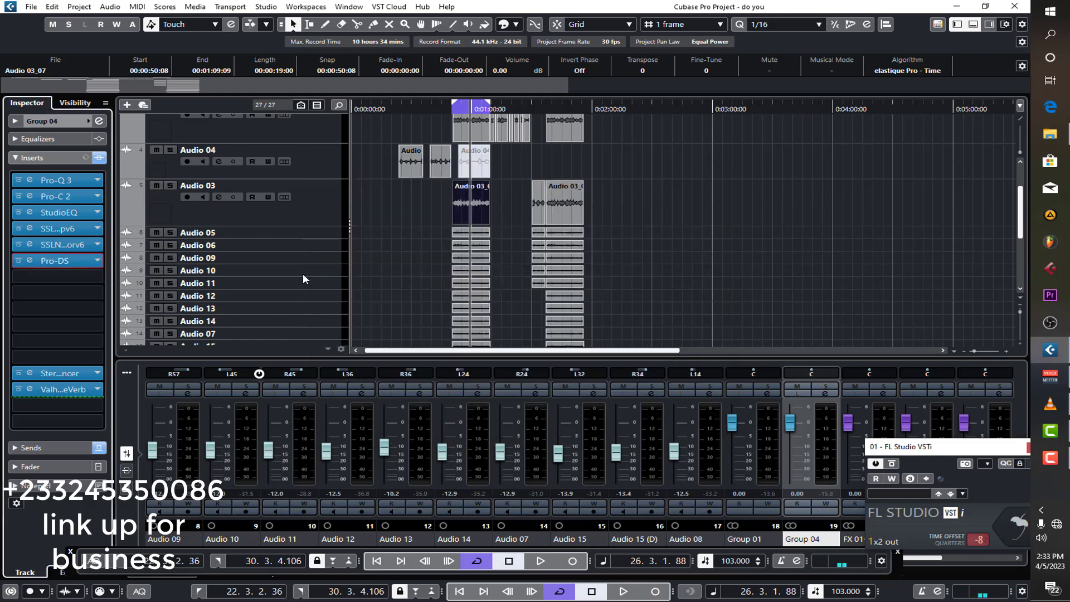
- Review the width setting of the StereoEnhancer insert on Group 04 and close its editor
scroll(304, 277, down, 5)
scroll(303, 279, up, 5)
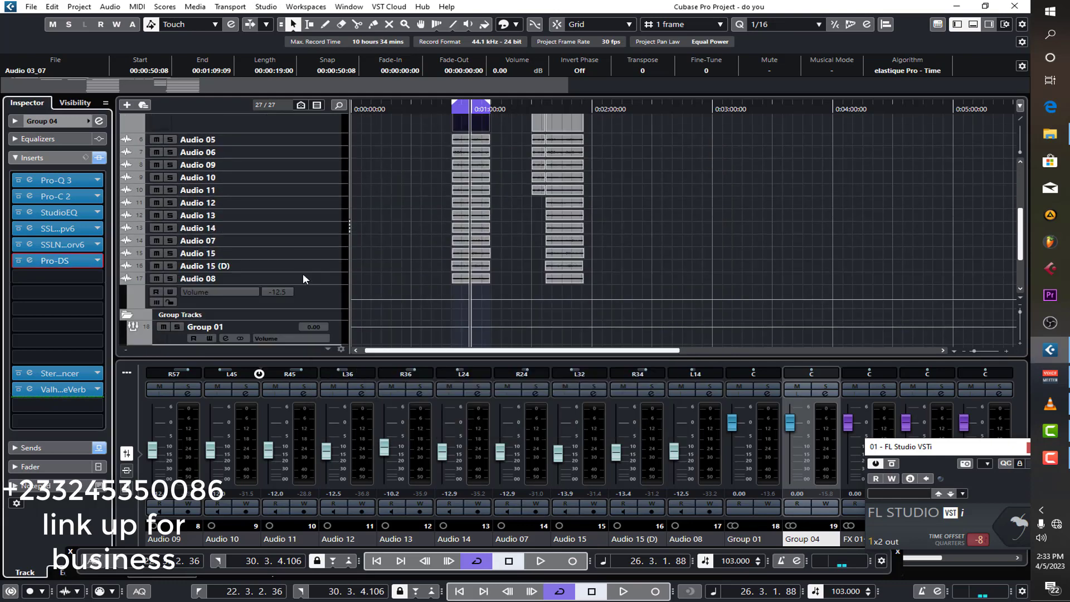
click(61, 374)
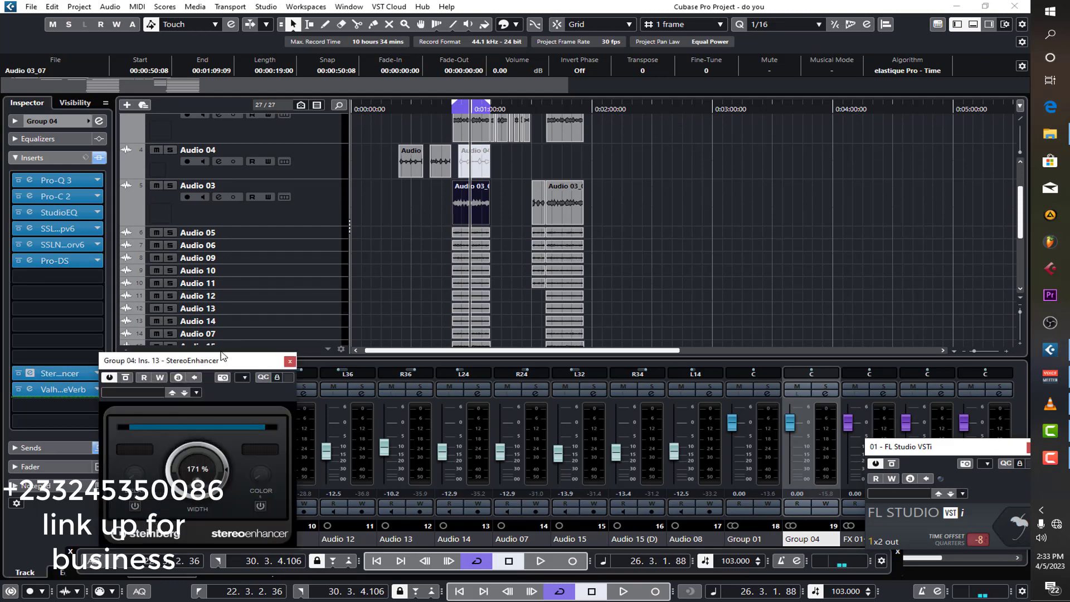
drag(218, 362, 301, 261)
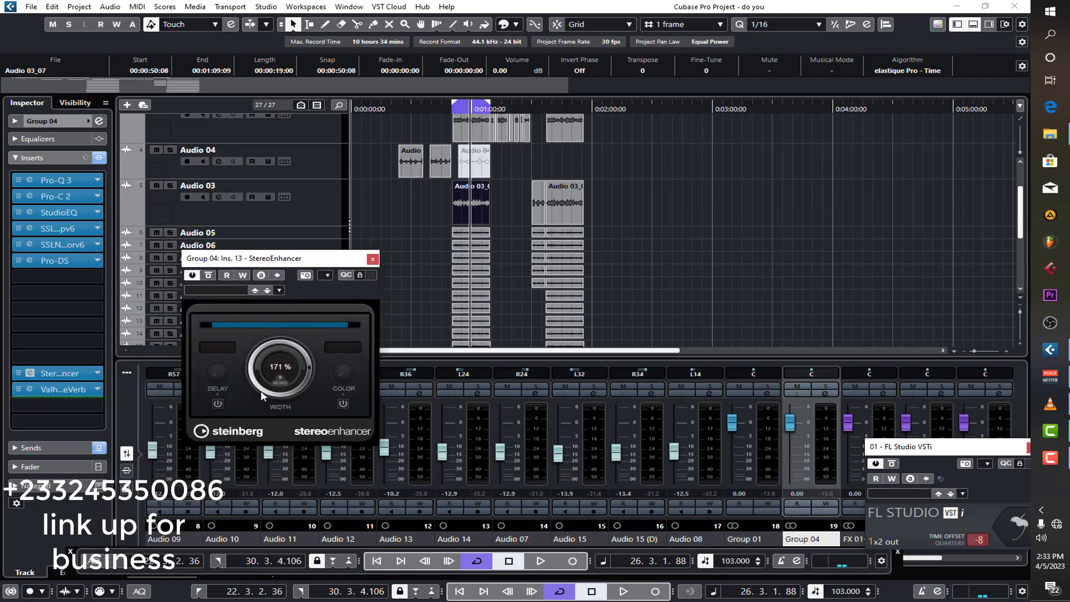
click(373, 259)
- Show the inserts of Audio 03, review its Pro-G gate and close the editor
scroll(375, 262, down, 3)
scroll(376, 262, up, 4)
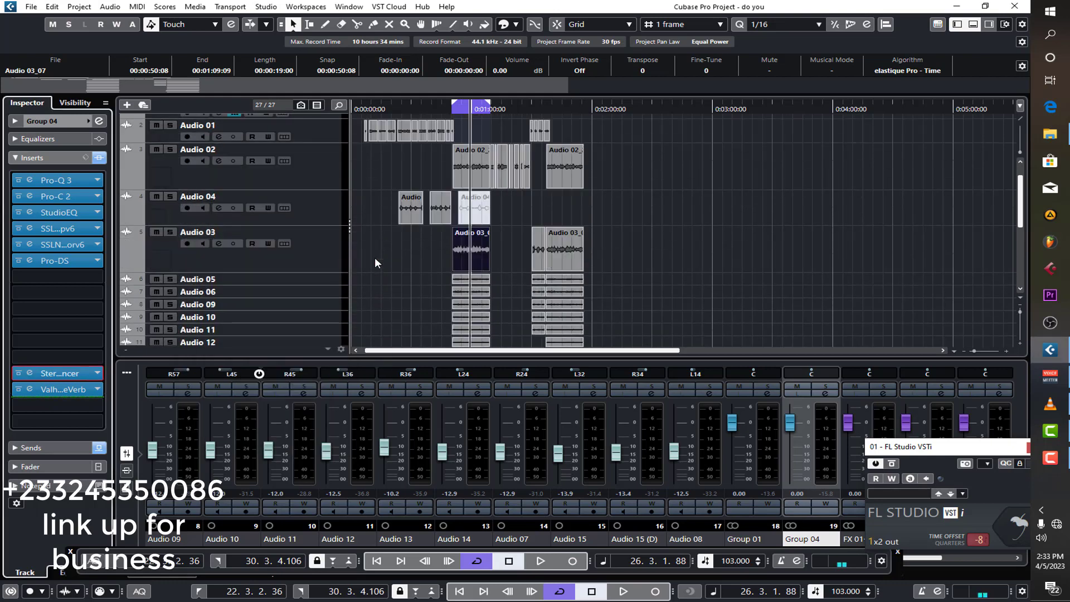
click(334, 256)
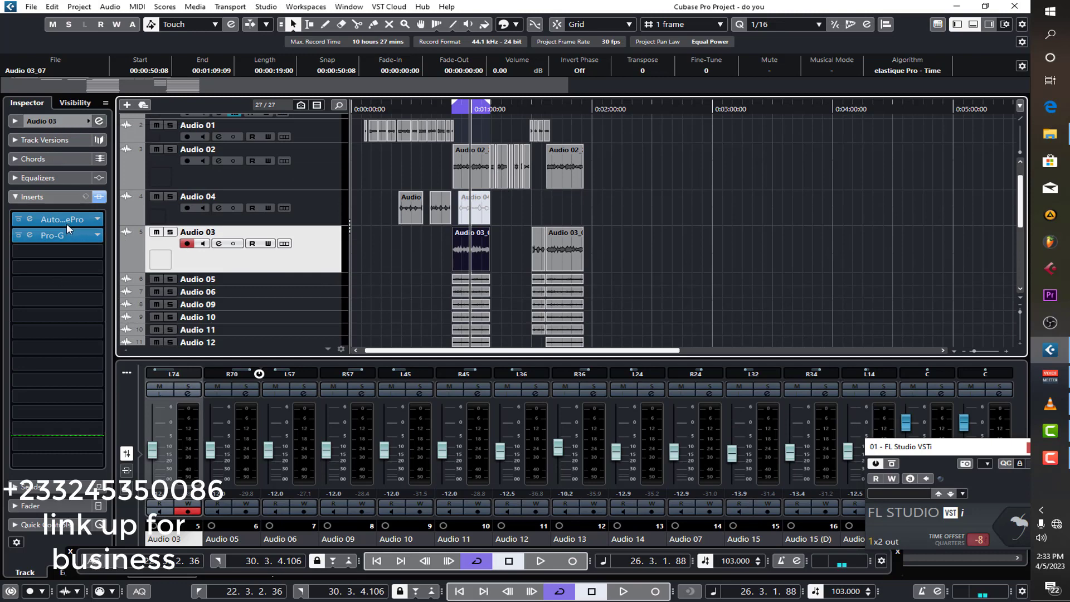
click(66, 238)
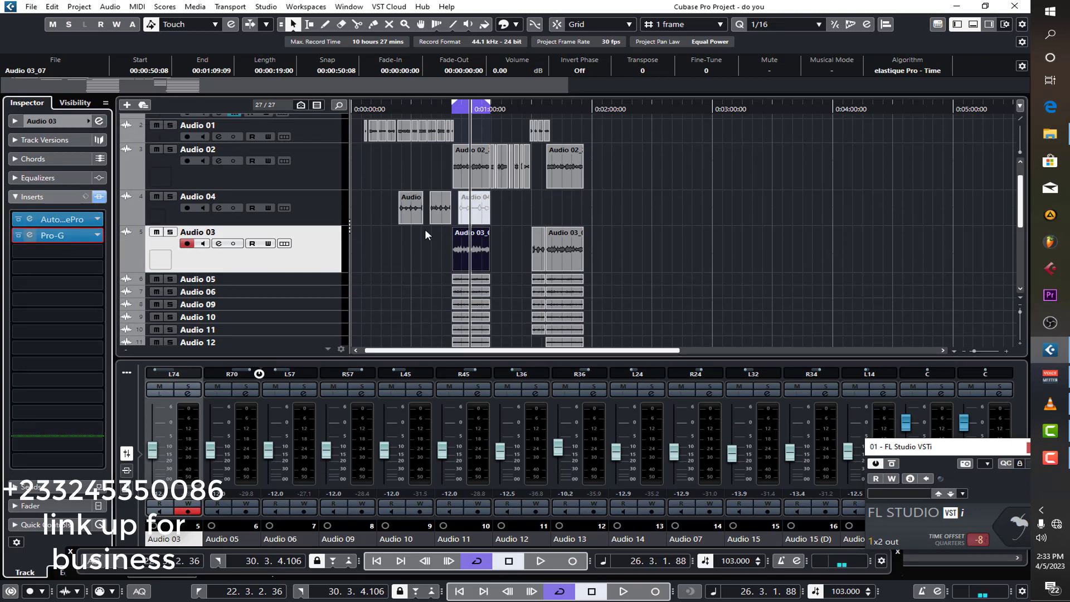
click(707, 200)
- Show the insert chain of the Group 04 bus again
scroll(233, 301, down, 5)
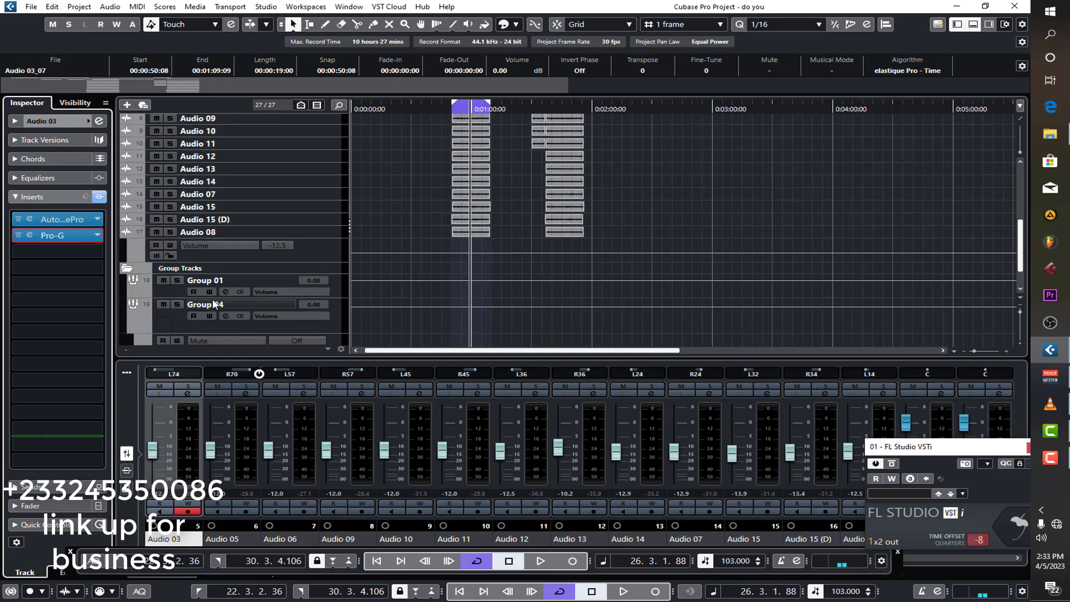
click(166, 317)
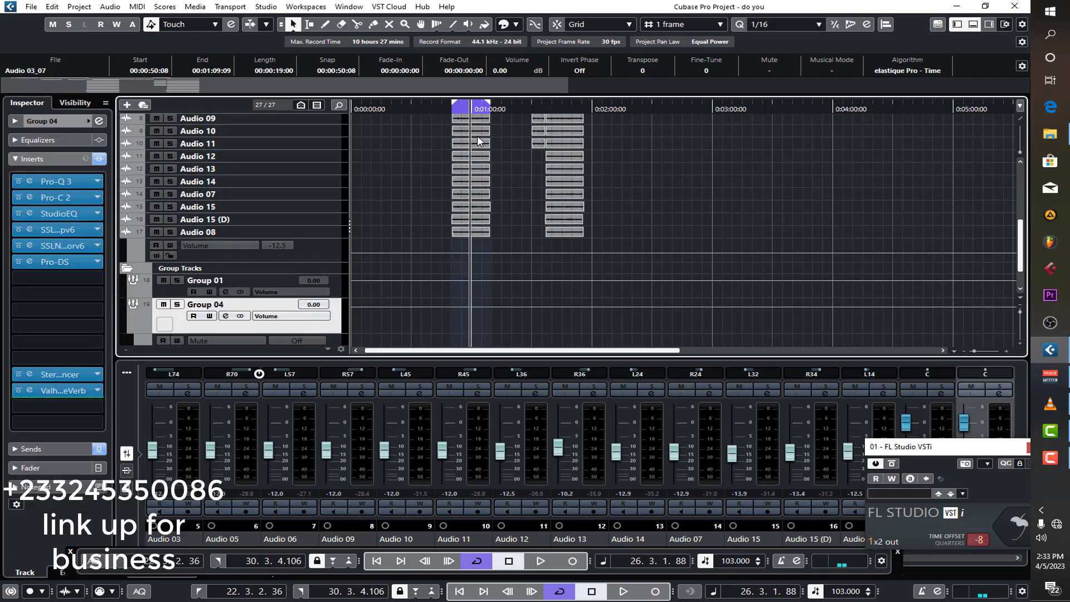
scroll(396, 233, up, 3)
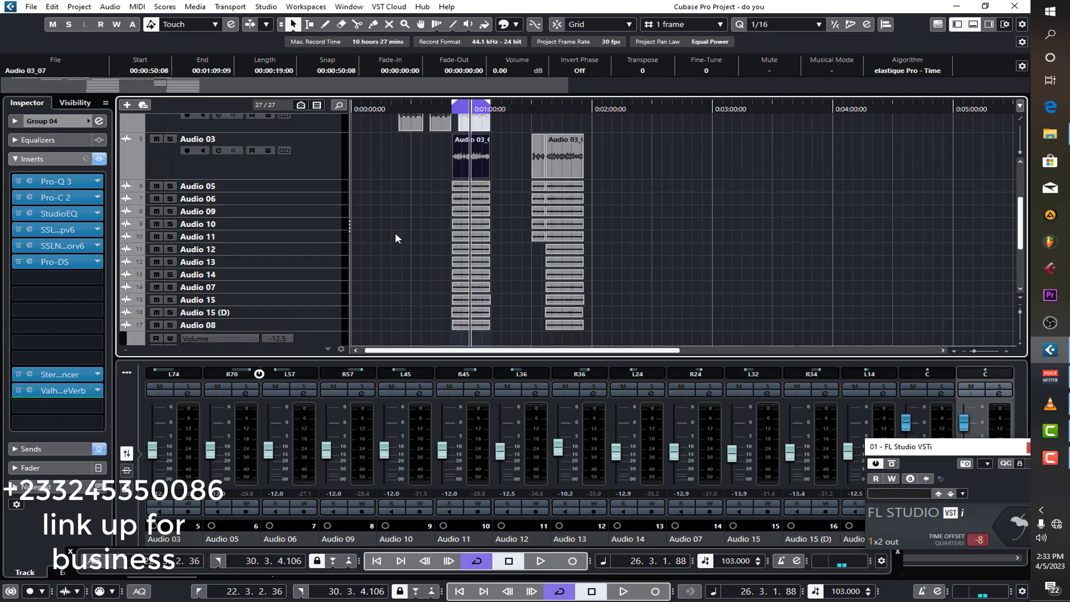
- Show the basic track settings of Audio 05 and compare volume, pan and output routing across Audio 03, 05, 06, 09 and 10
click(291, 187)
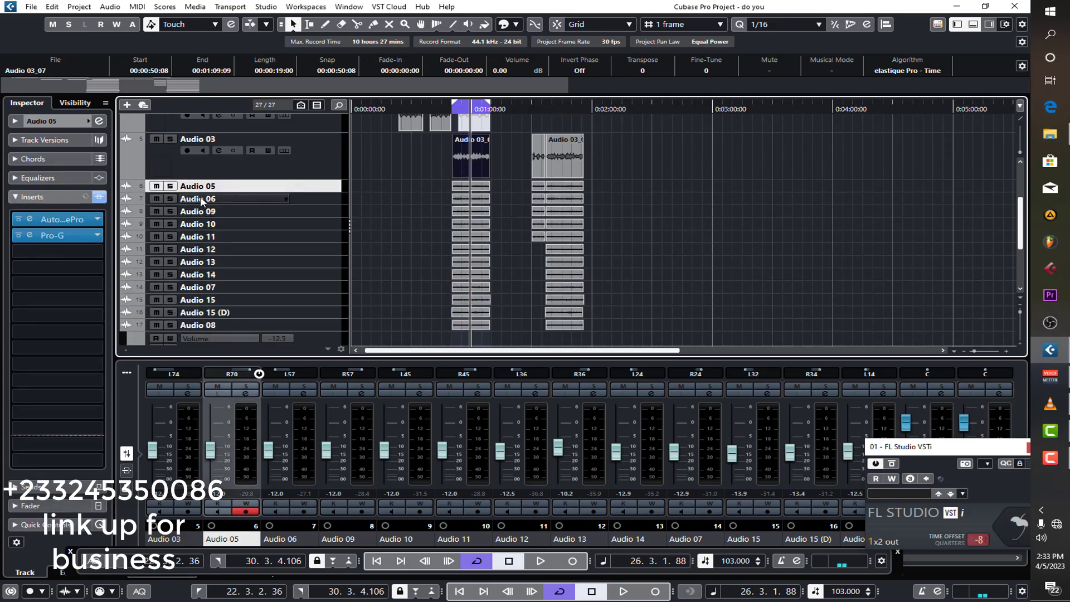
click(55, 121)
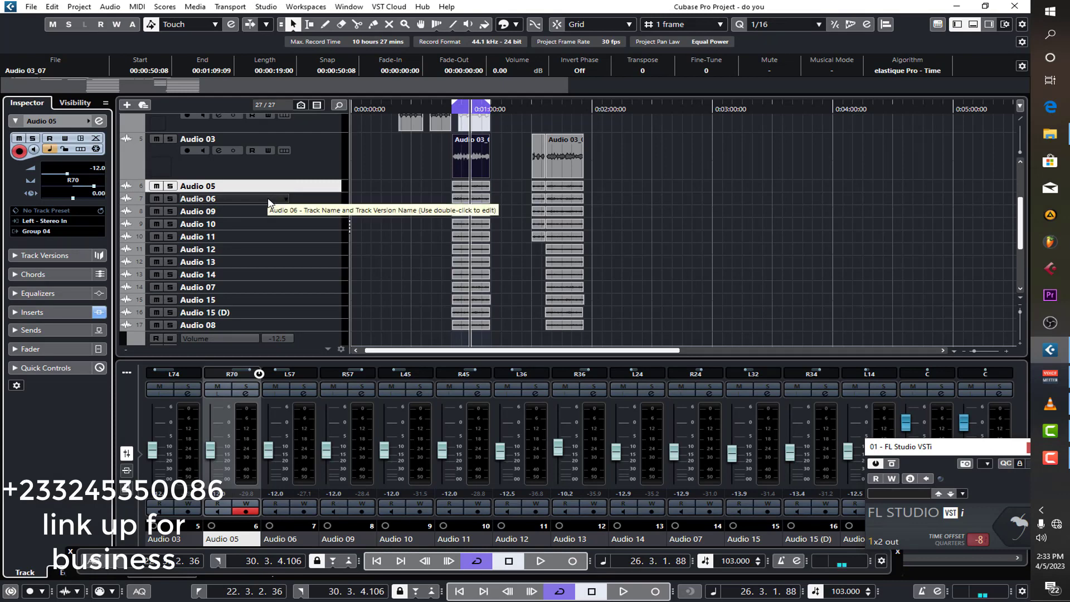
click(296, 201)
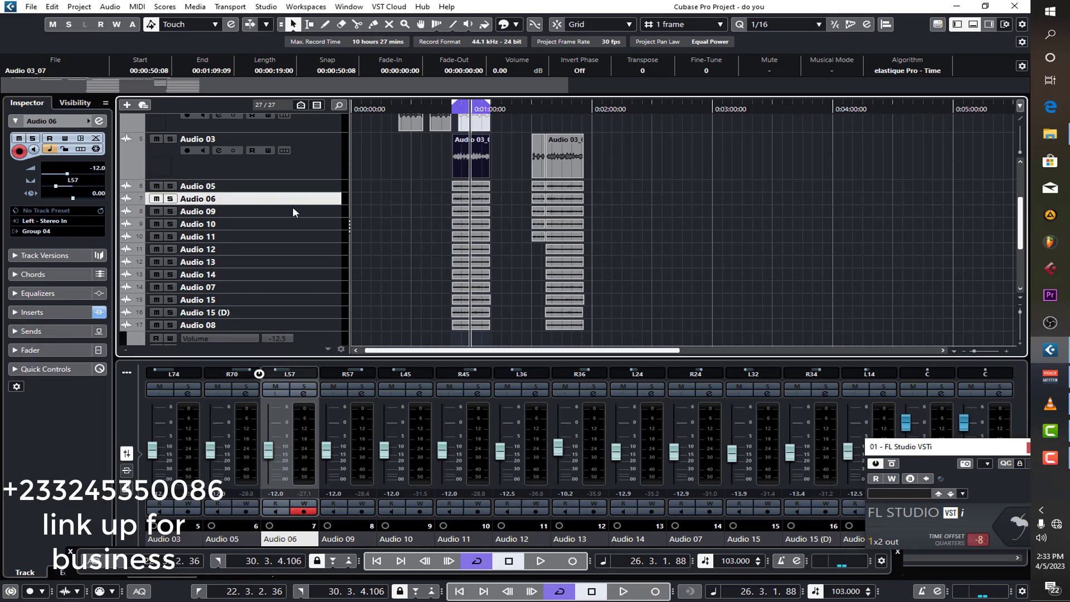
click(282, 169)
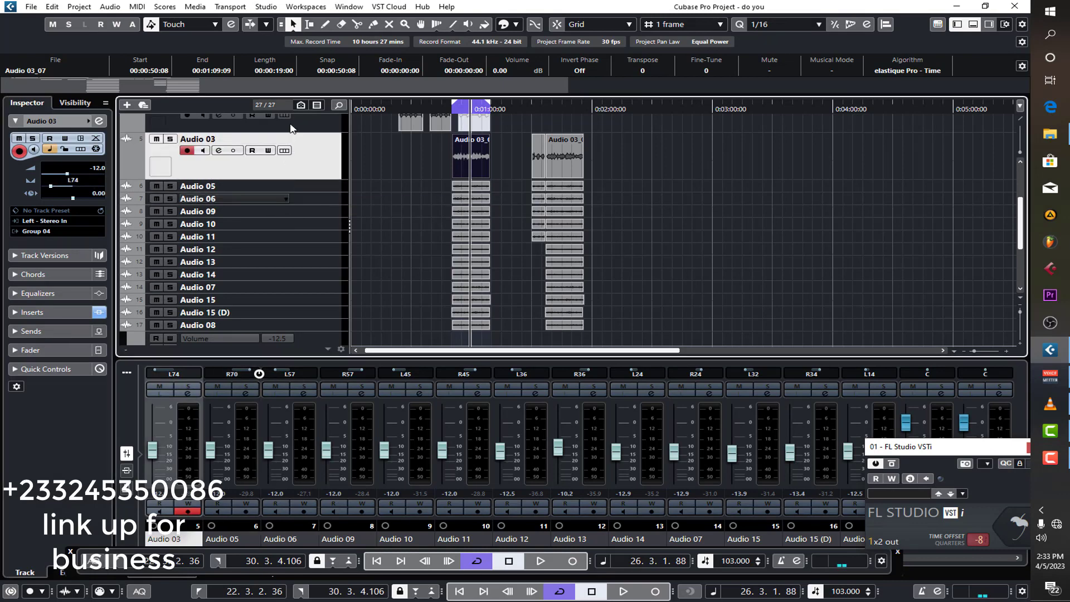
click(317, 197)
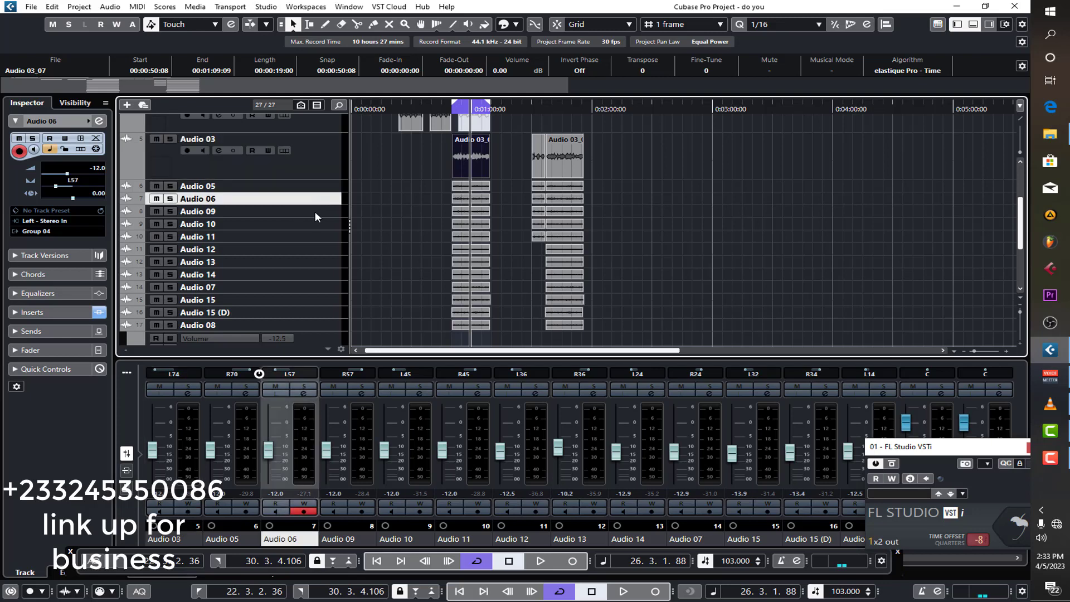
click(315, 213)
click(311, 225)
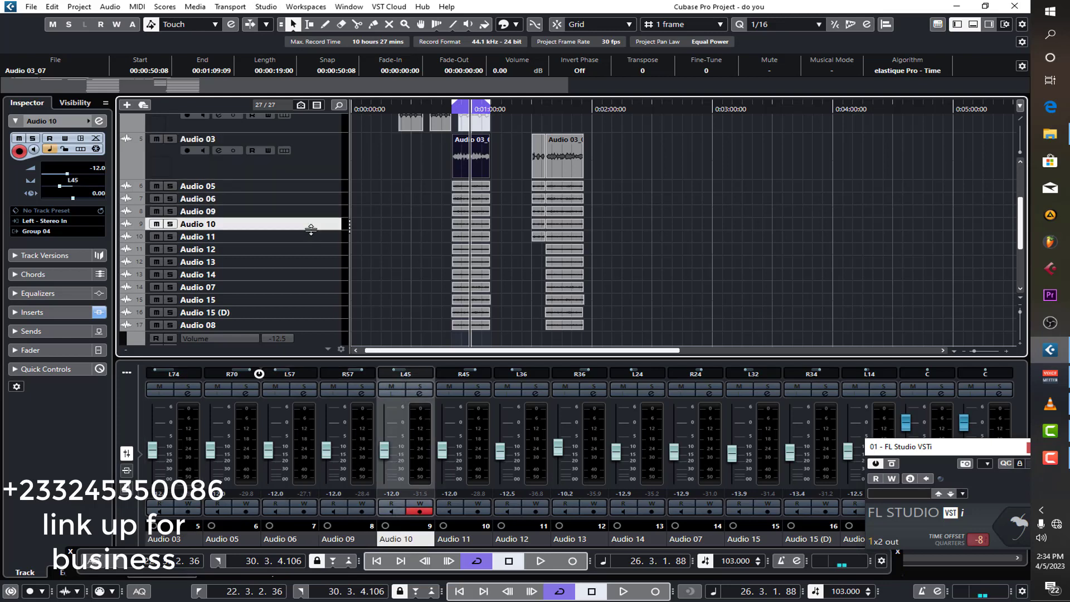
click(310, 200)
click(311, 212)
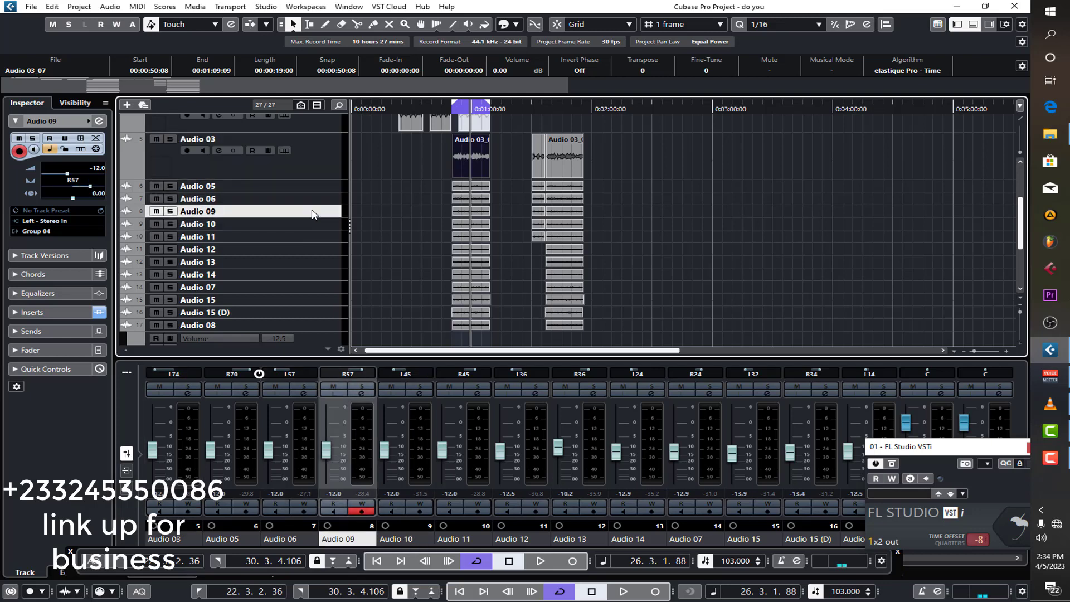
- Check the volume, pan and output routing of Audio 11, 12, 13, 14, 07, 15, 15 (D) and 08 in turn
click(312, 236)
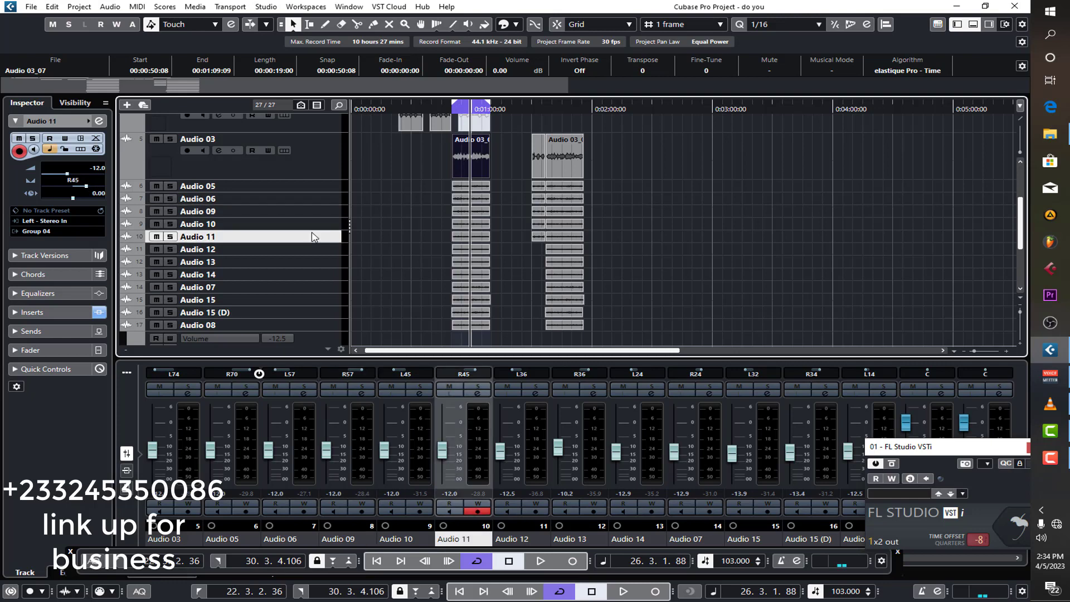
click(311, 251)
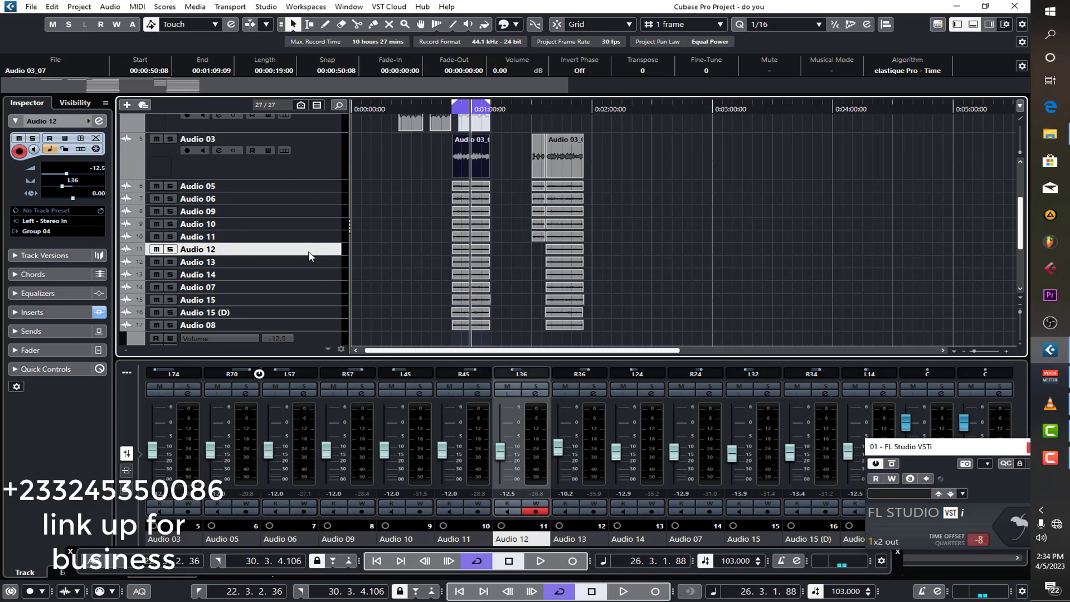
click(309, 260)
click(310, 276)
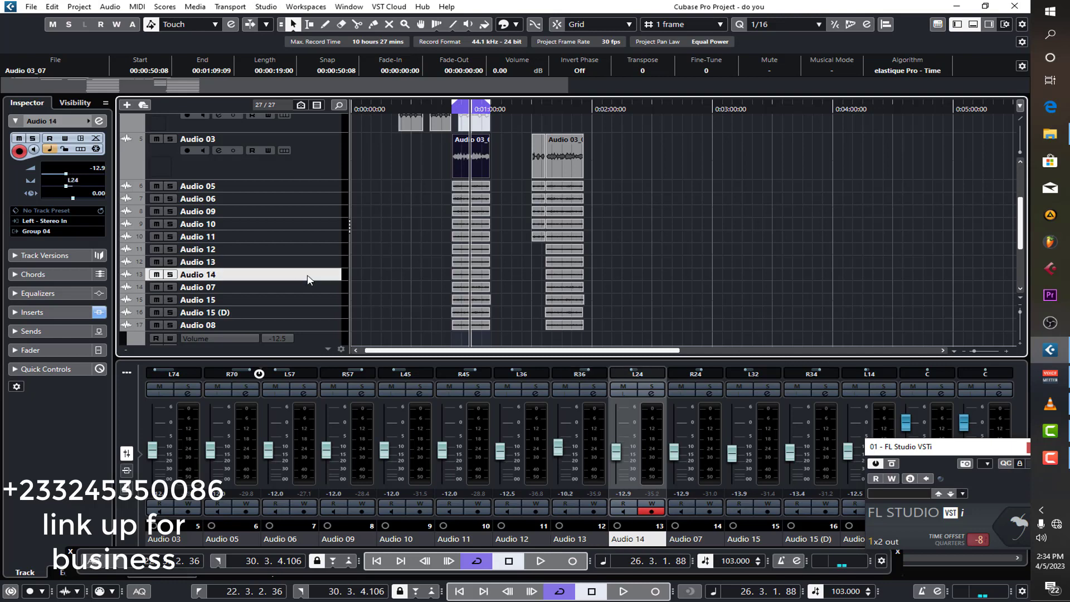
click(309, 287)
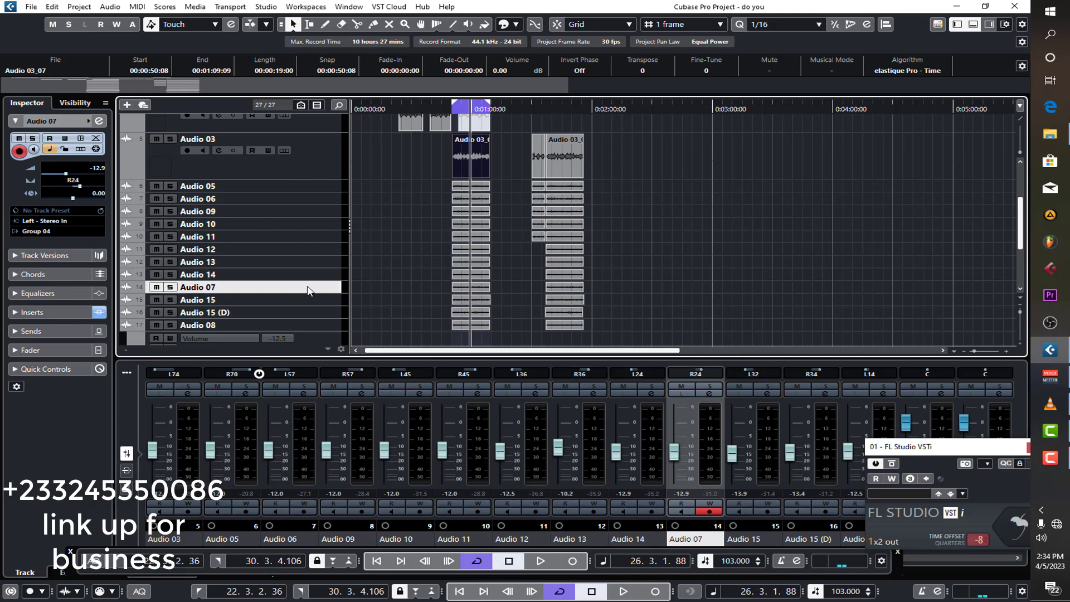
click(308, 300)
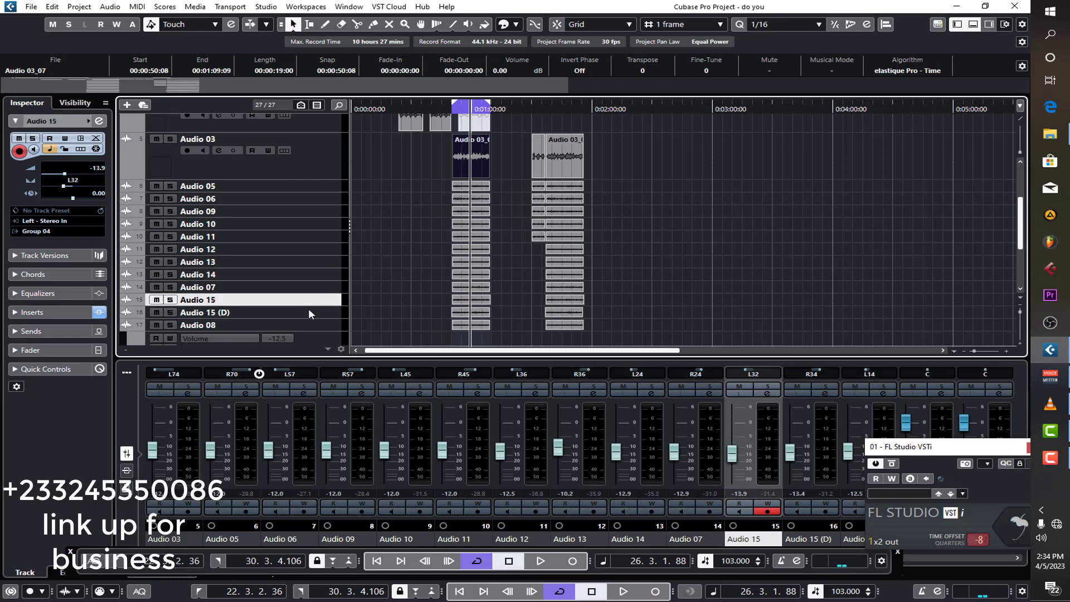
click(310, 313)
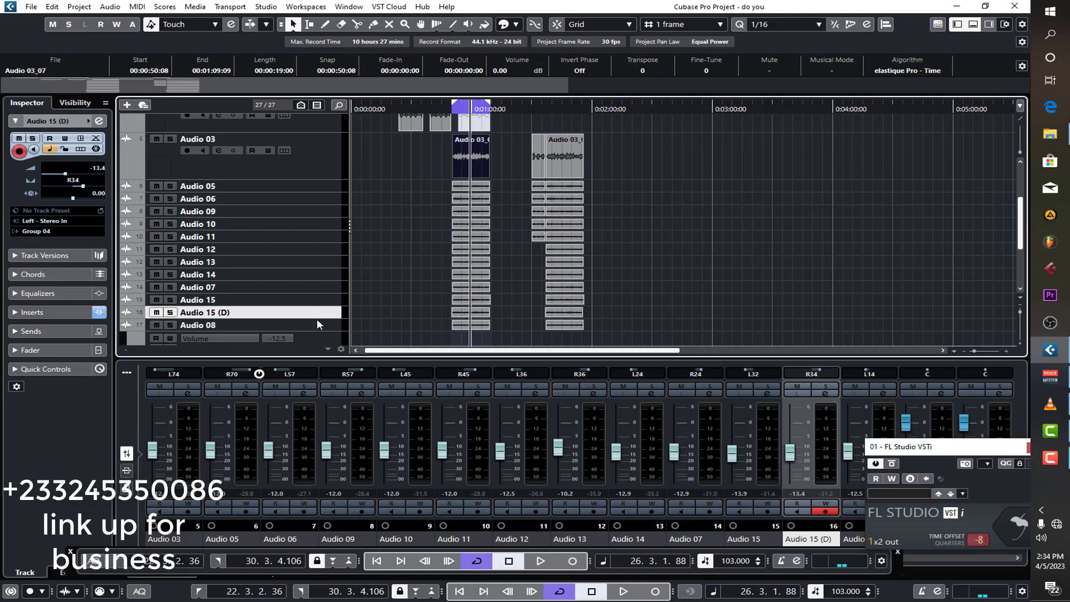
click(317, 324)
- Solo the Group 04 bus and play the stacked vocals from the start of the locator range
scroll(329, 309, down, 2)
scroll(319, 314, up, 5)
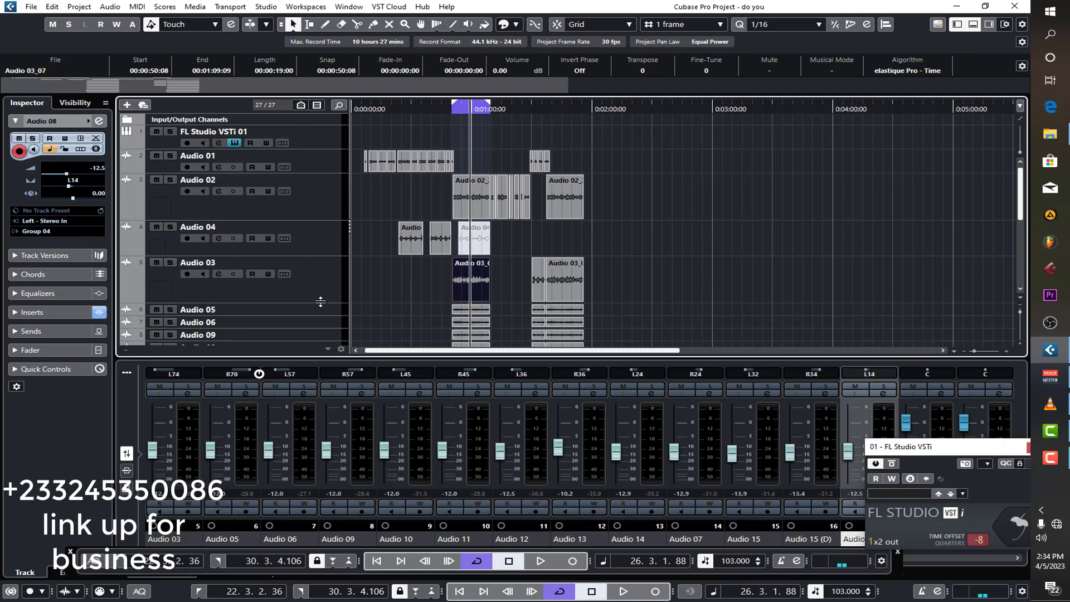
scroll(404, 269, down, 8)
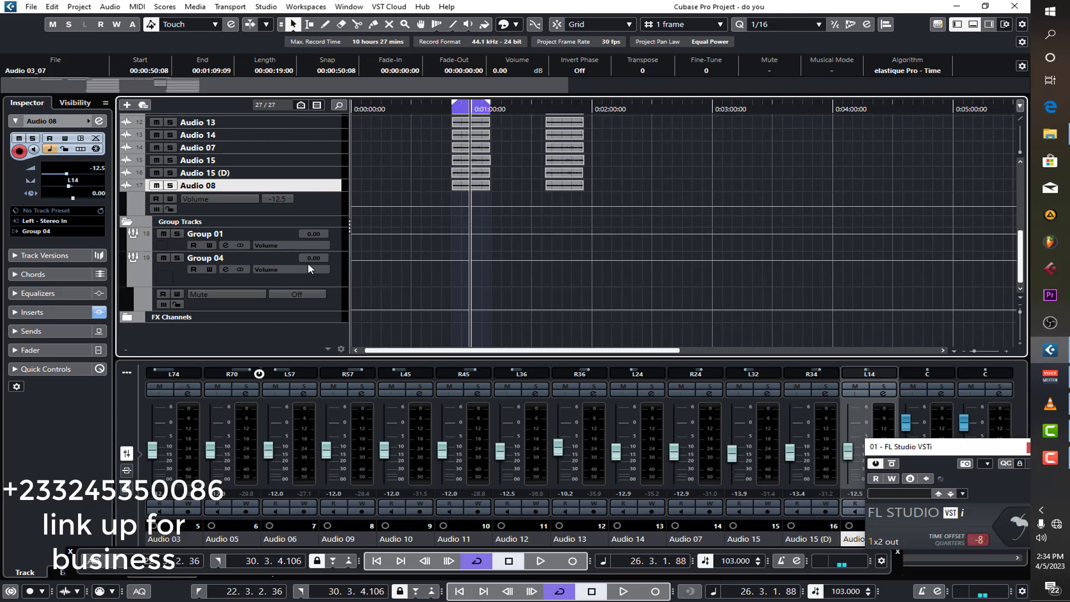
click(178, 258)
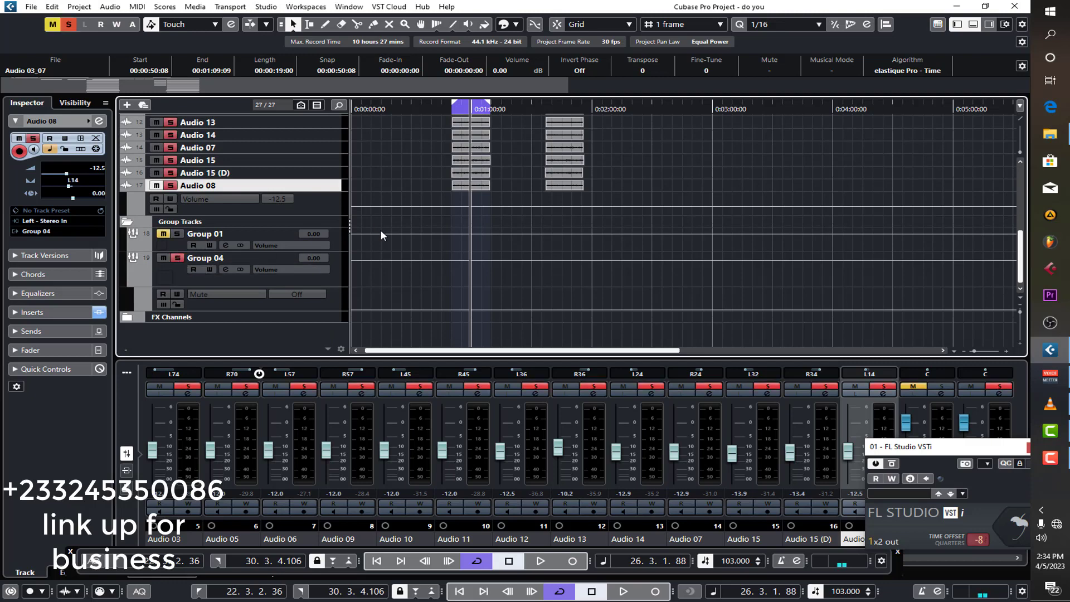
scroll(380, 230, up, 8)
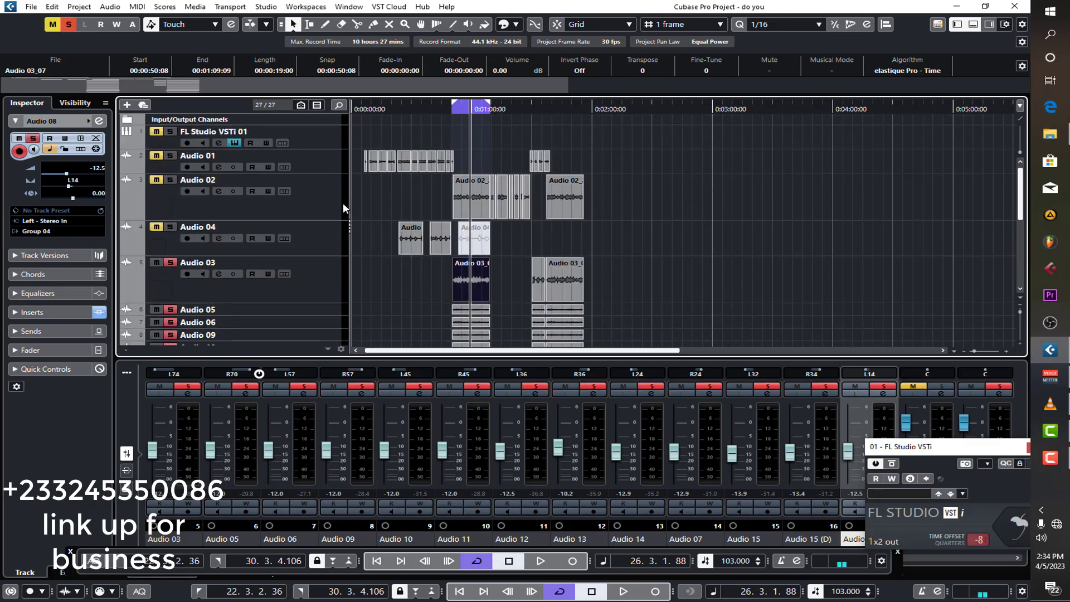
key(space)
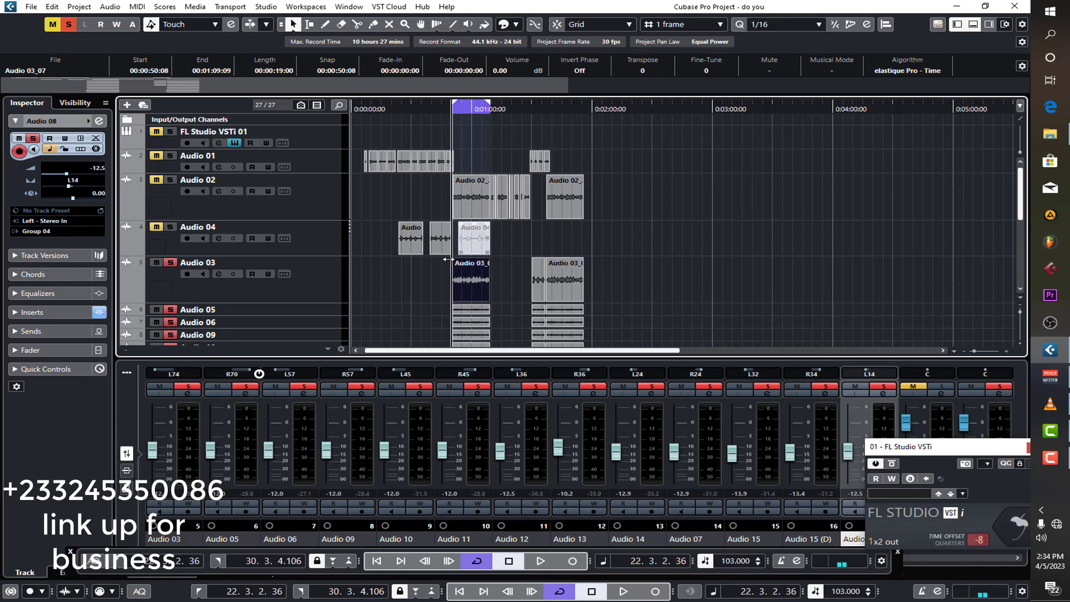
key(space)
- Listen to the soloed vocals while examining their tracks and a closer timeline view of the locator range
scroll(410, 286, down, 3)
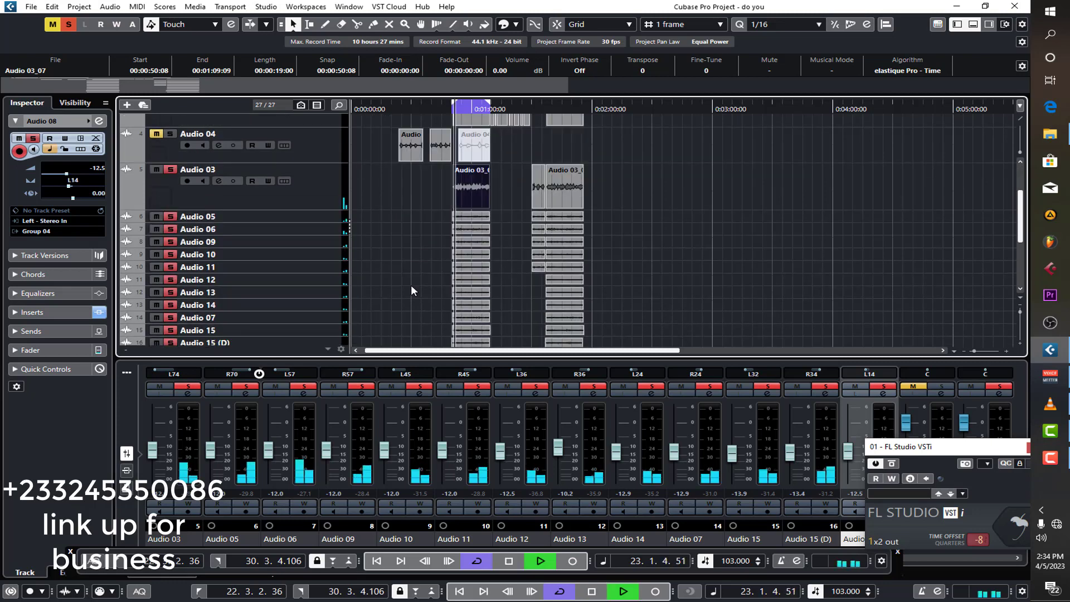
scroll(410, 285, down, 4)
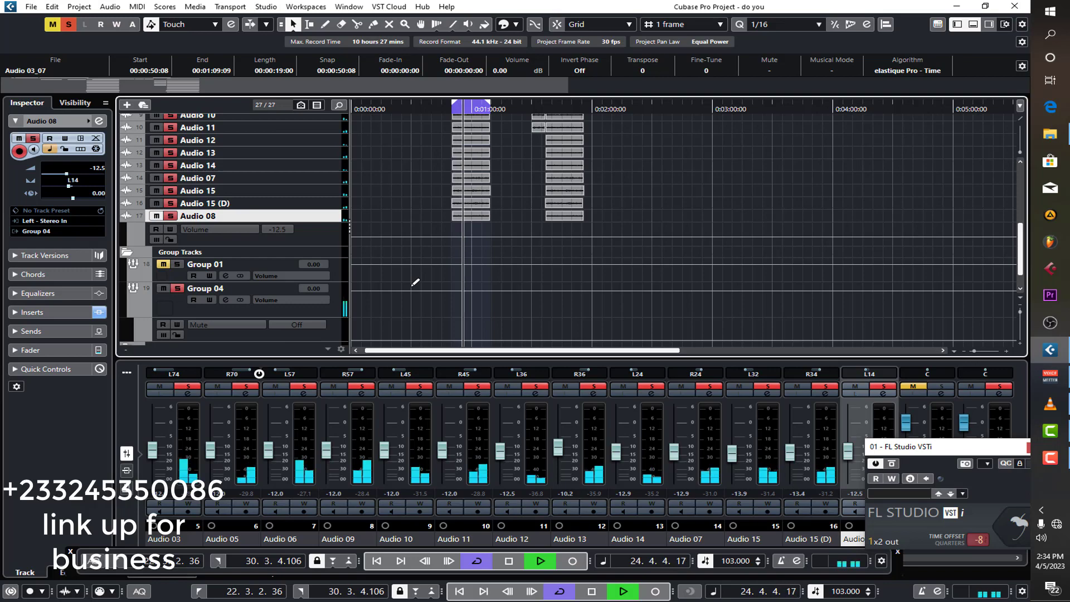
drag(579, 91, 247, 91)
scroll(483, 178, up, 5)
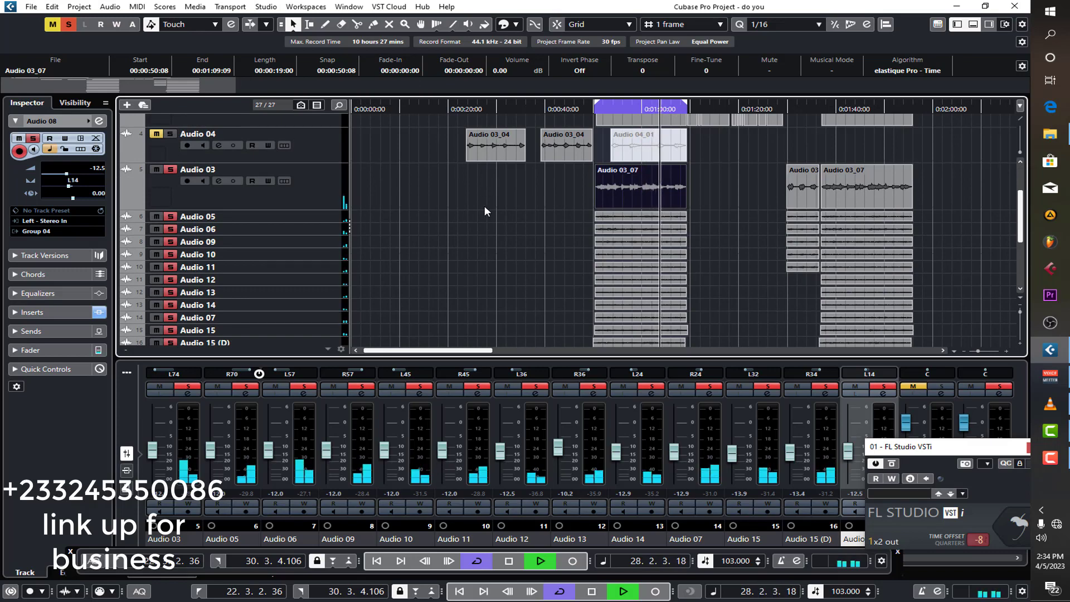
scroll(481, 210, down, 2)
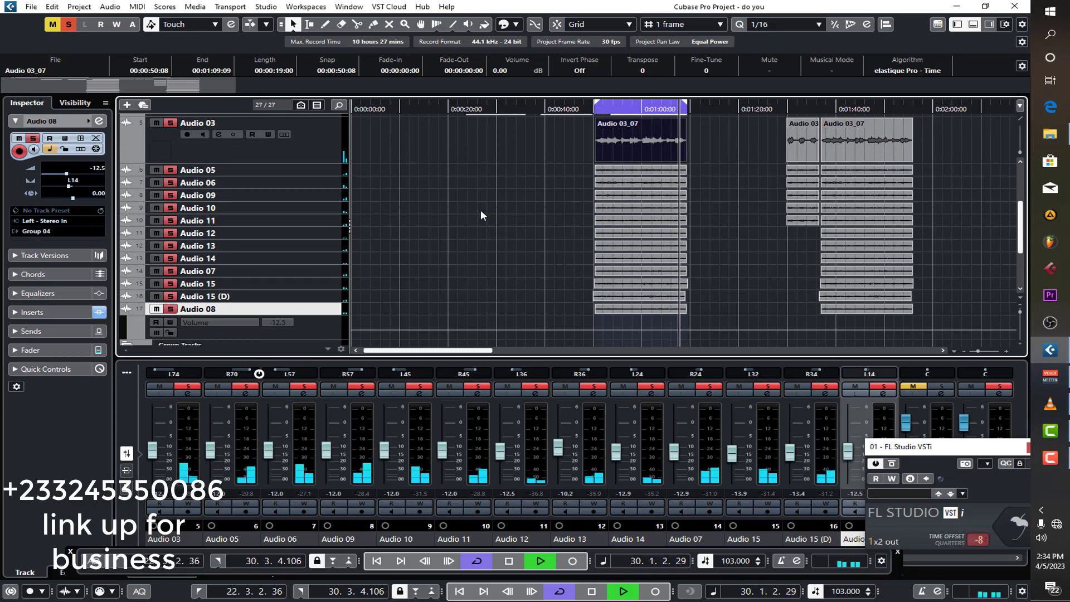
- Stop playback and bypass all inserts and sends on the Group 04 bus
key(space)
scroll(481, 210, down, 5)
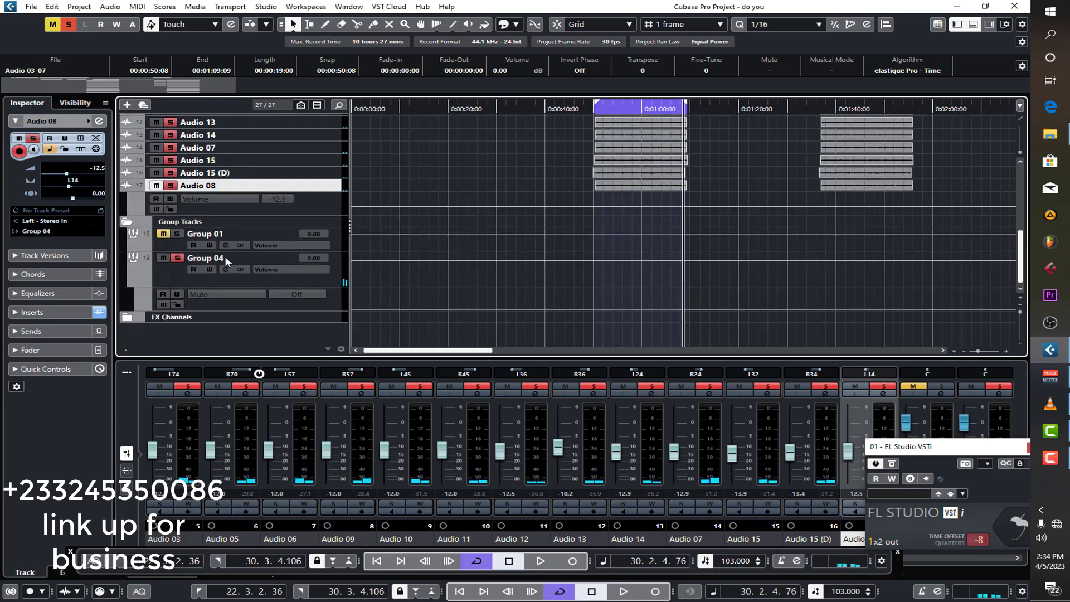
click(174, 270)
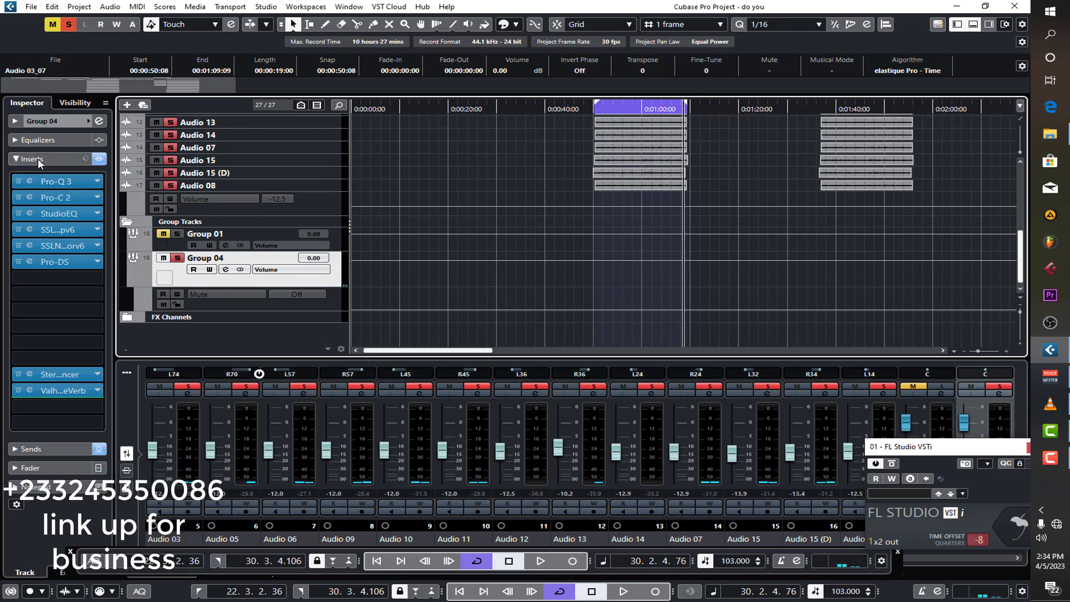
click(100, 159)
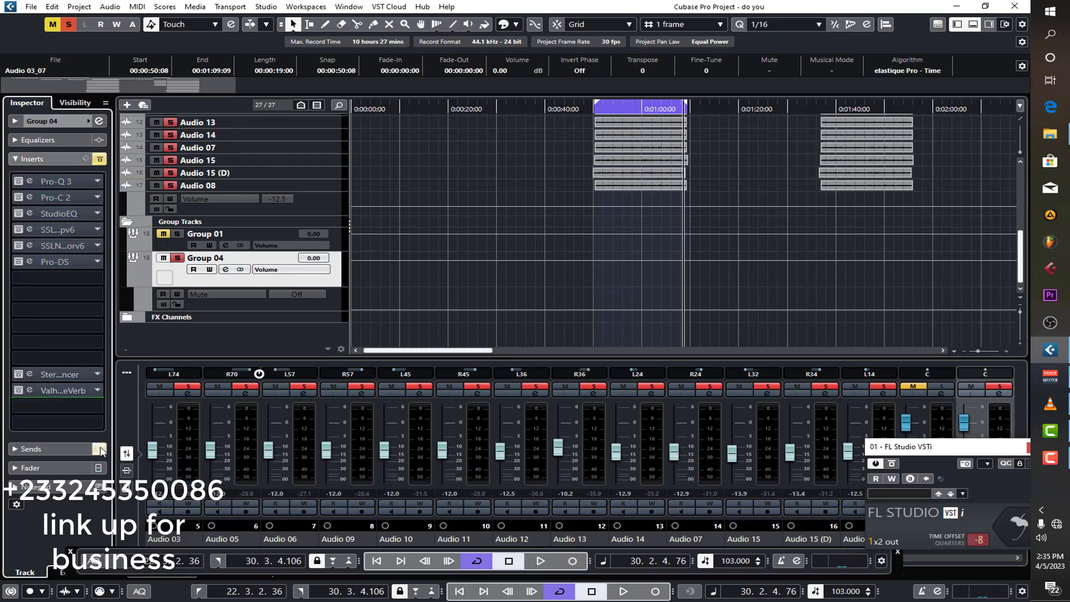
click(100, 449)
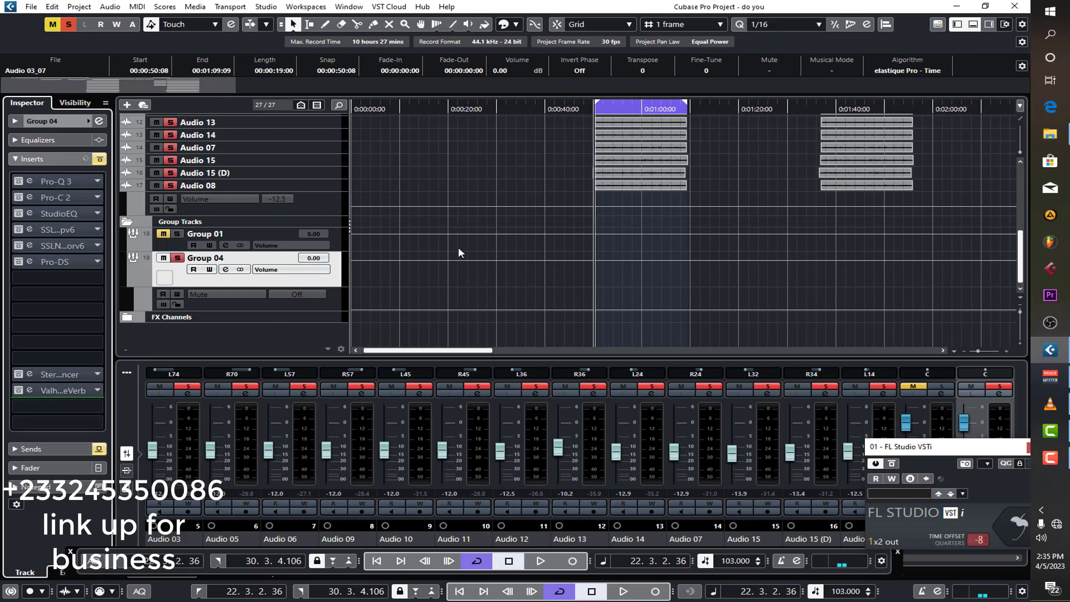
- Play the soloed vocals through the locator range without the Group 04 effects while looking over their tracks, and stop playback
key(space)
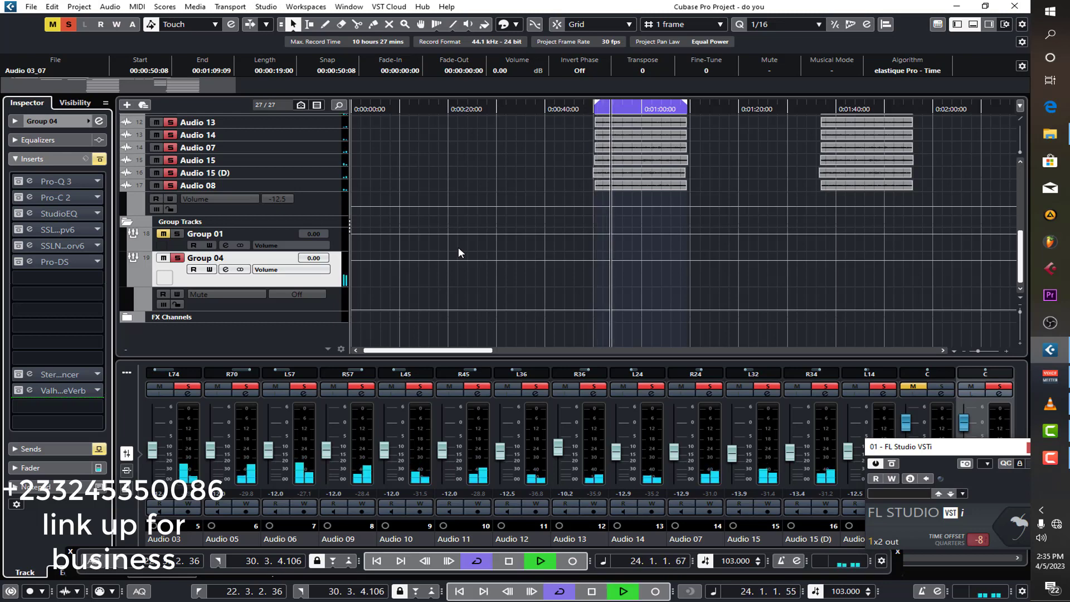
scroll(459, 248, up, 8)
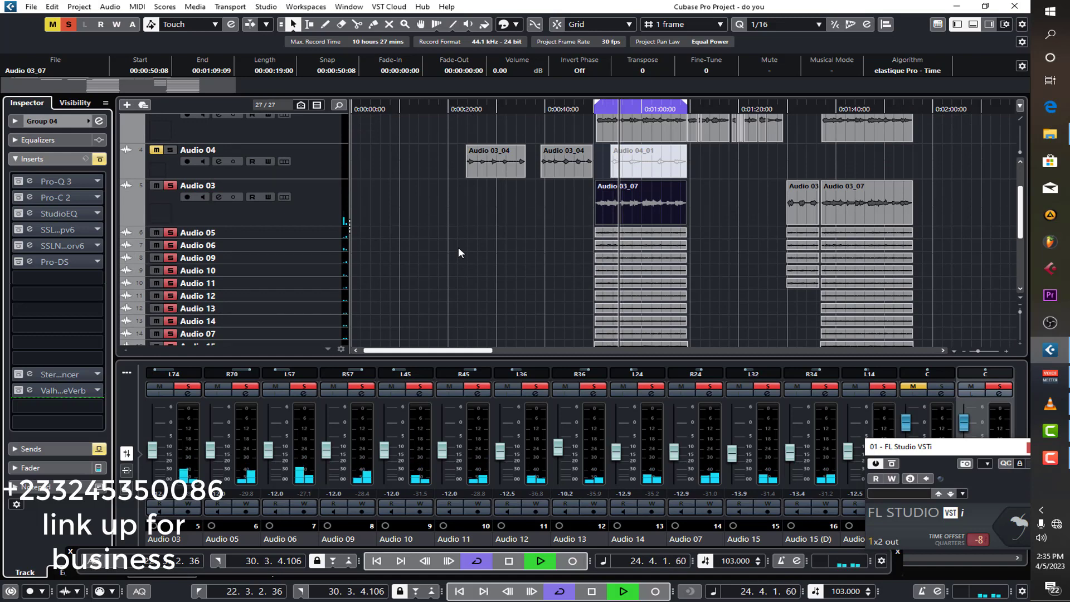
click(474, 212)
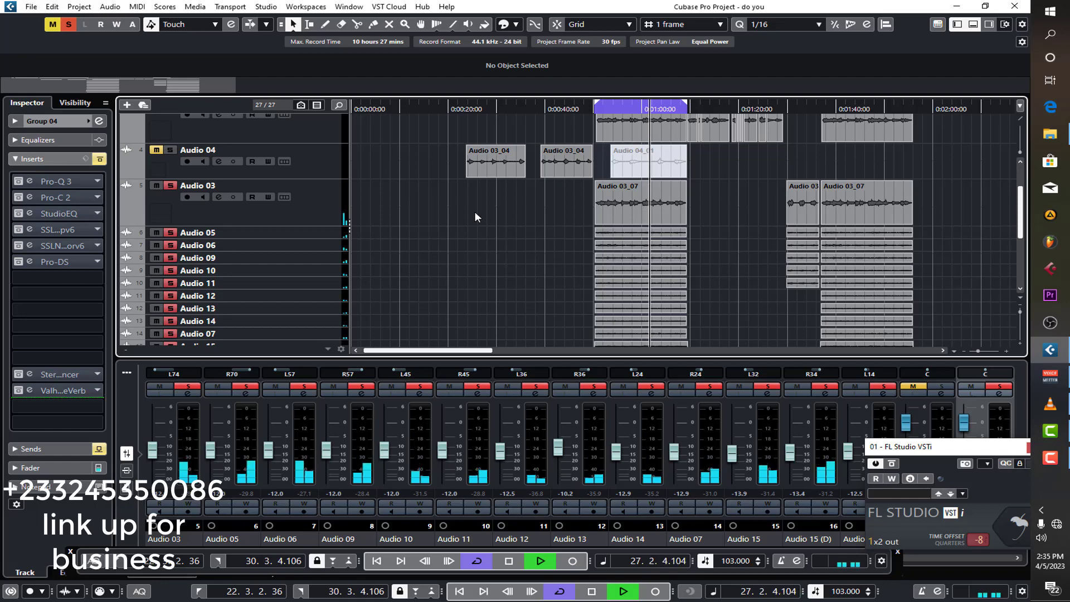
scroll(475, 213, down, 3)
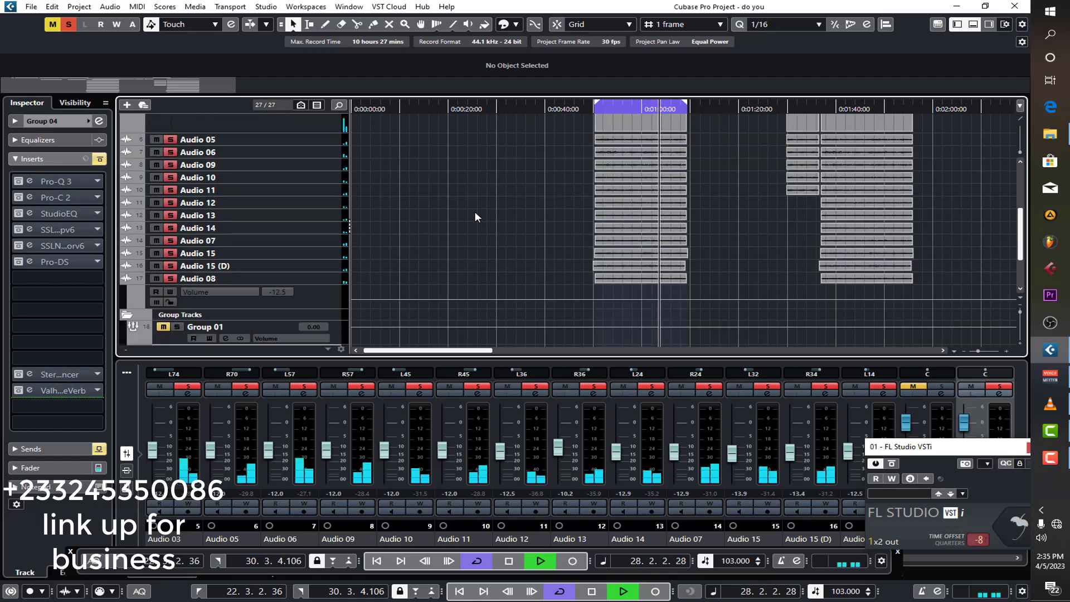
scroll(475, 213, up, 3)
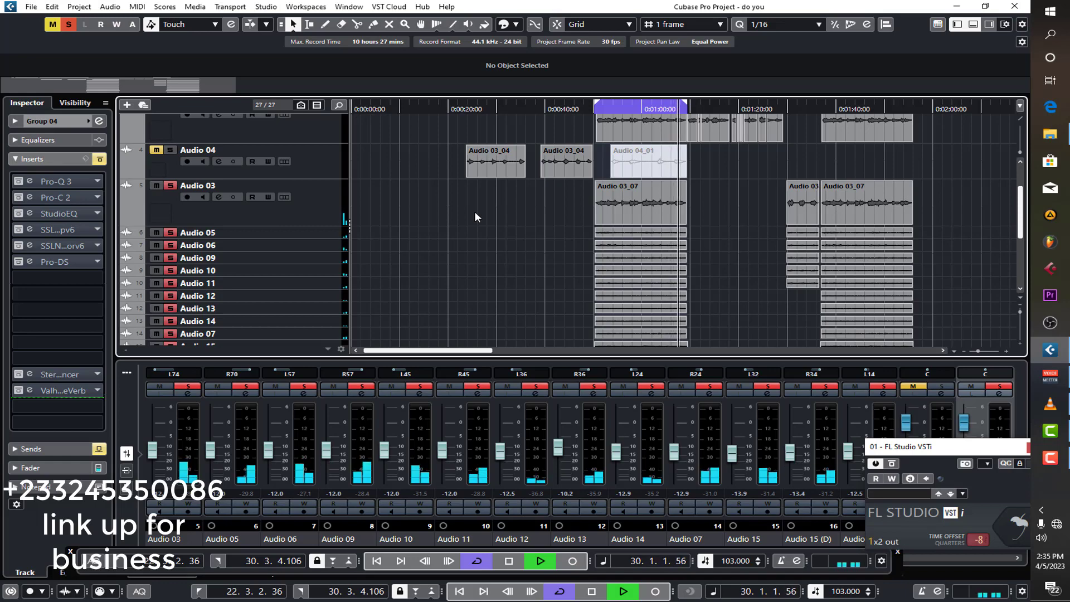
key(space)
- Reactivate the inserts of Group 04 and its sends to FX 03-Pro-R and FX 02-EchoBoy
scroll(475, 217, down, 4)
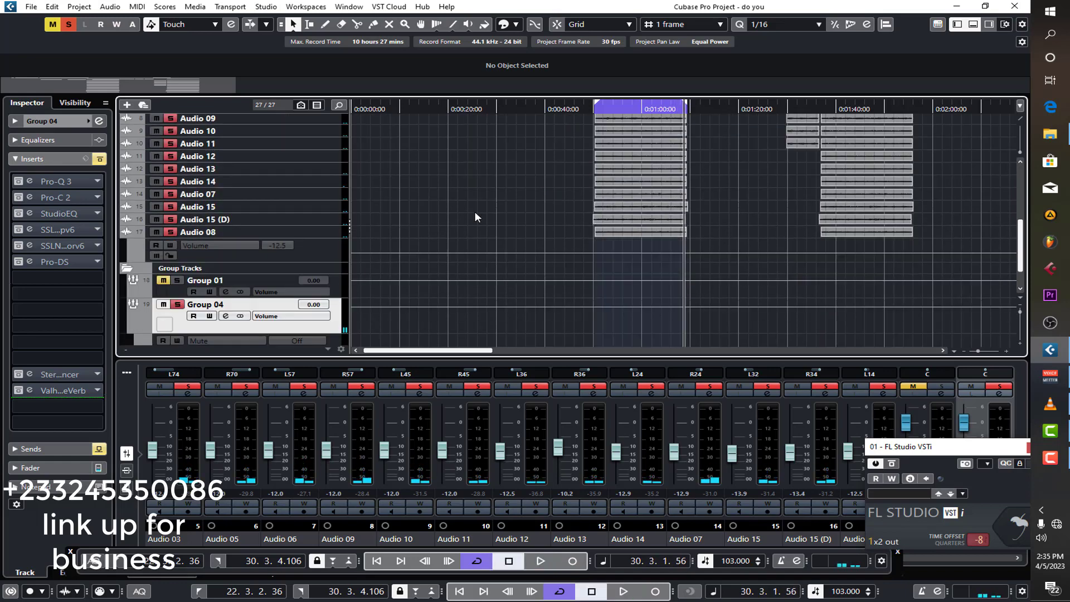
click(100, 158)
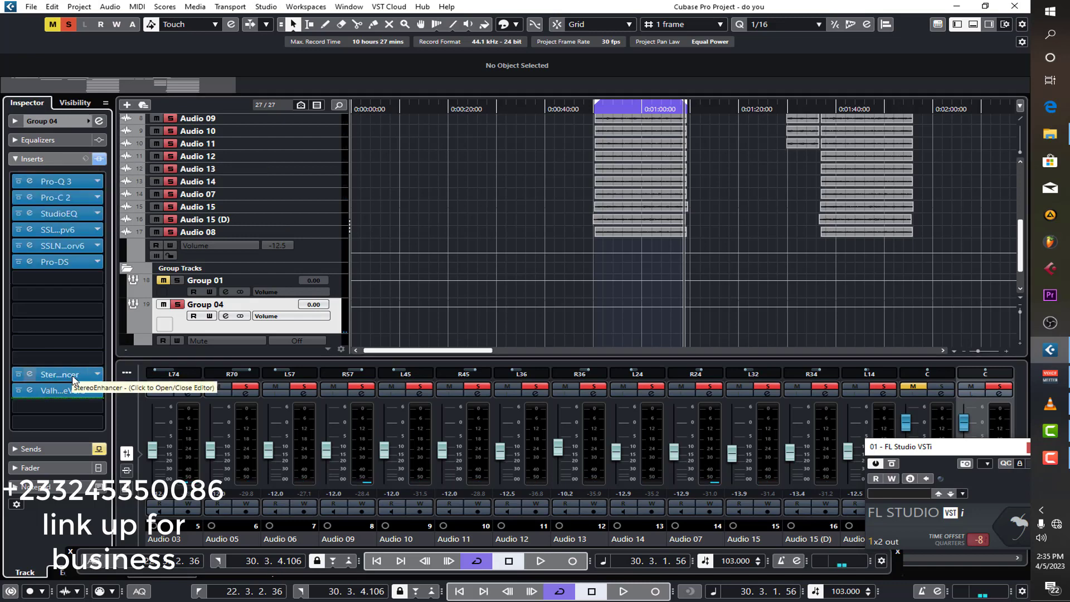
click(46, 451)
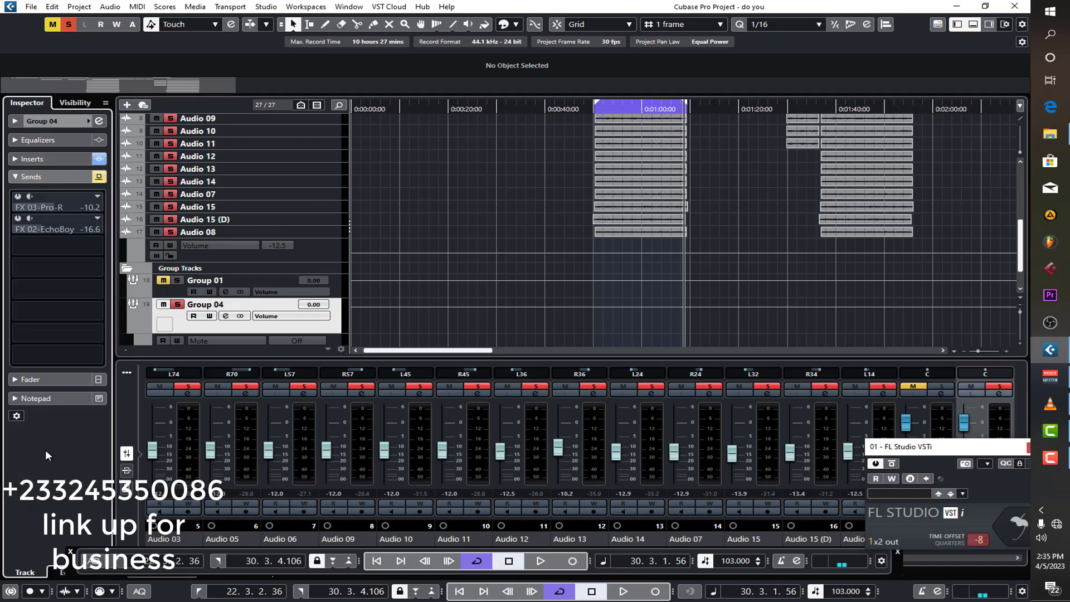
click(101, 176)
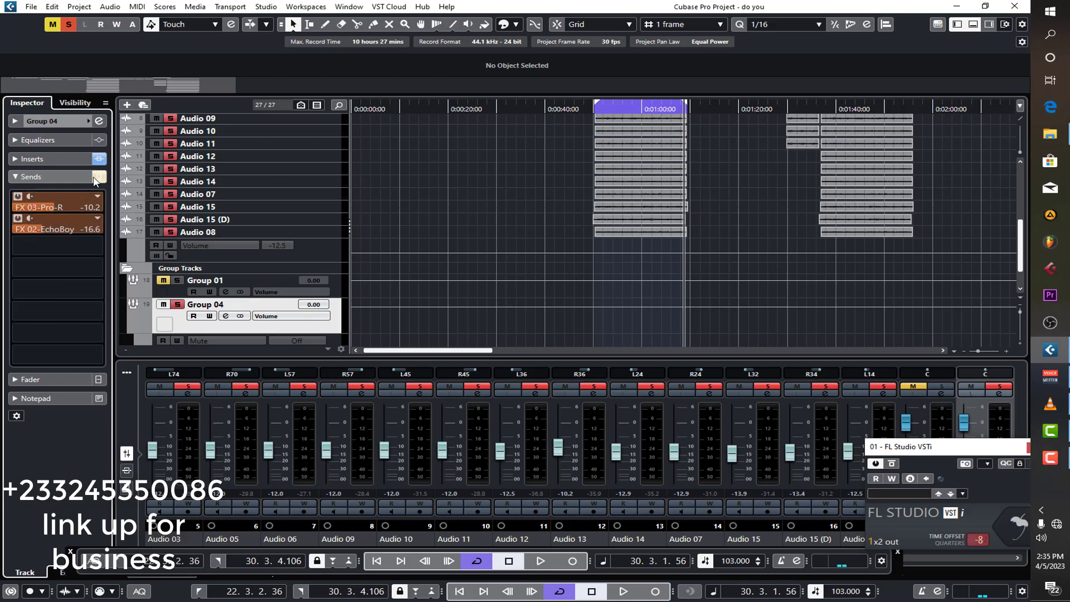
- Expand the FX Channels folder and show the insert chain of FX 03-Pro-R
scroll(353, 284, down, 3)
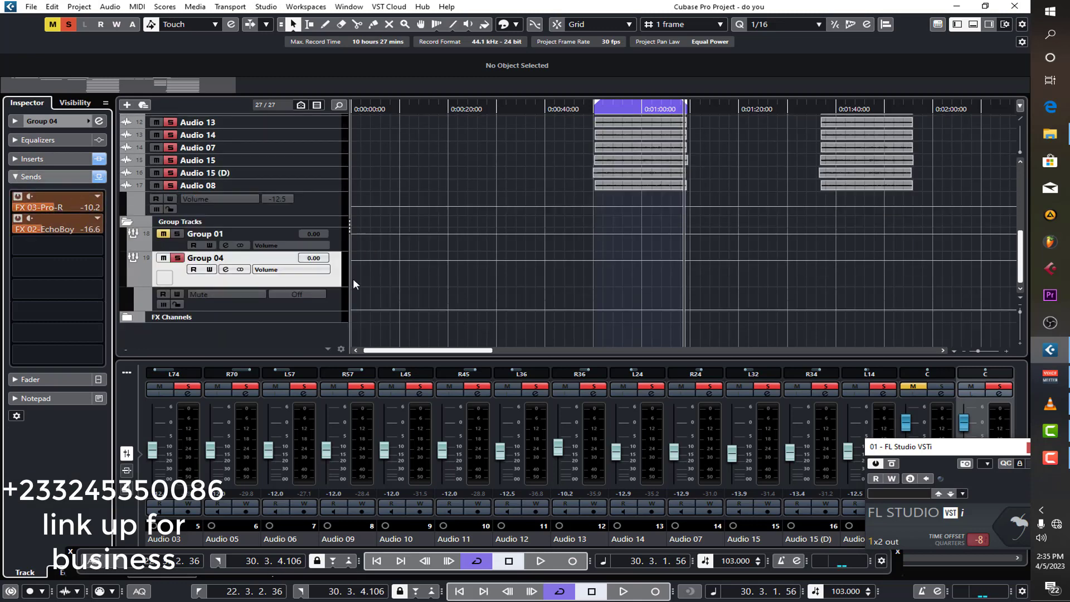
click(129, 318)
scroll(237, 316, down, 3)
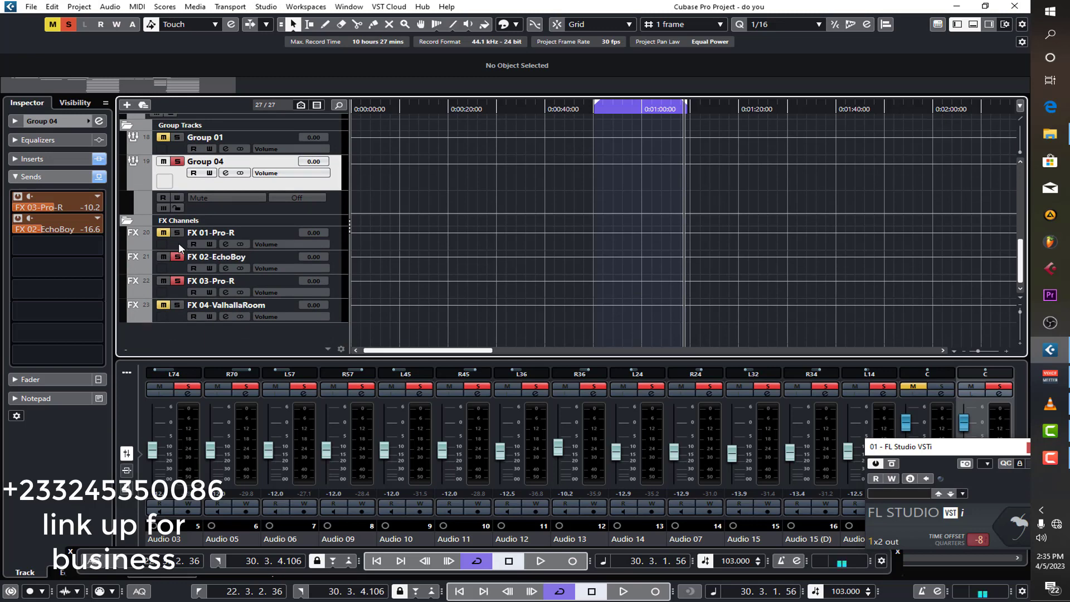
click(178, 243)
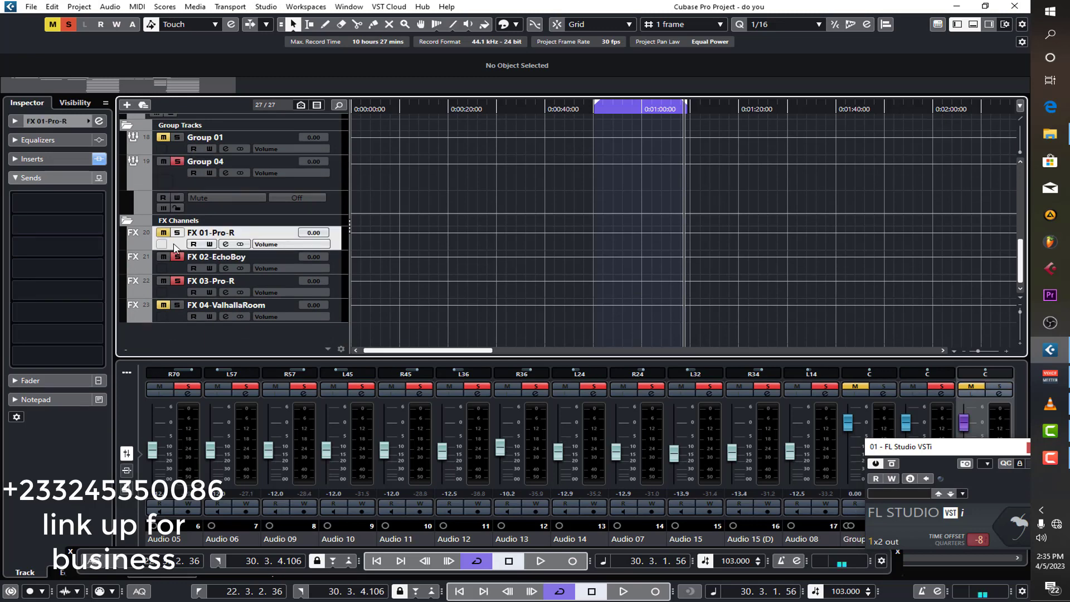
click(169, 295)
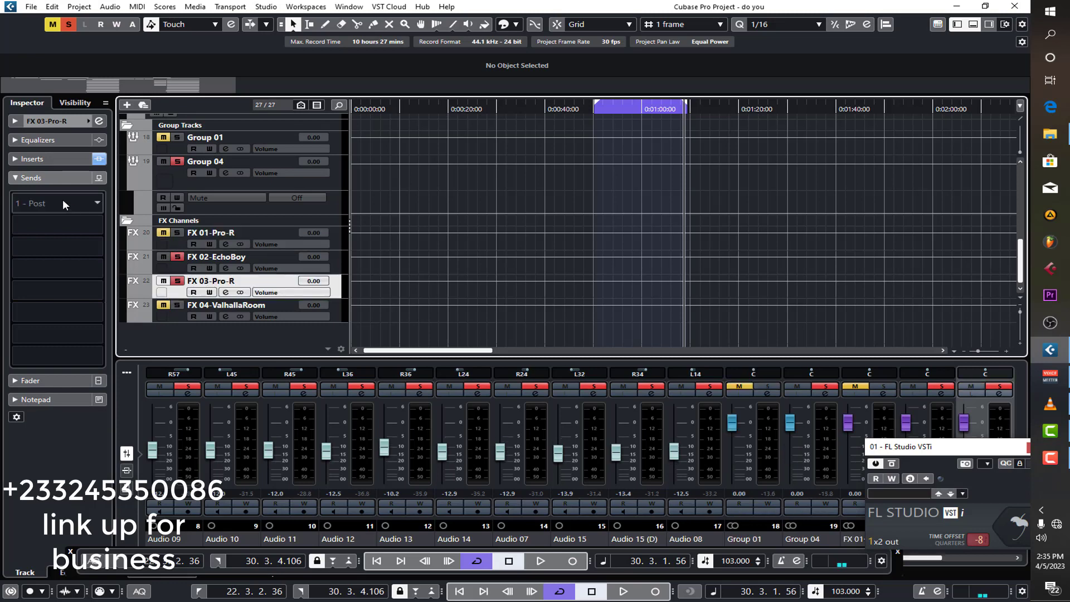
click(48, 159)
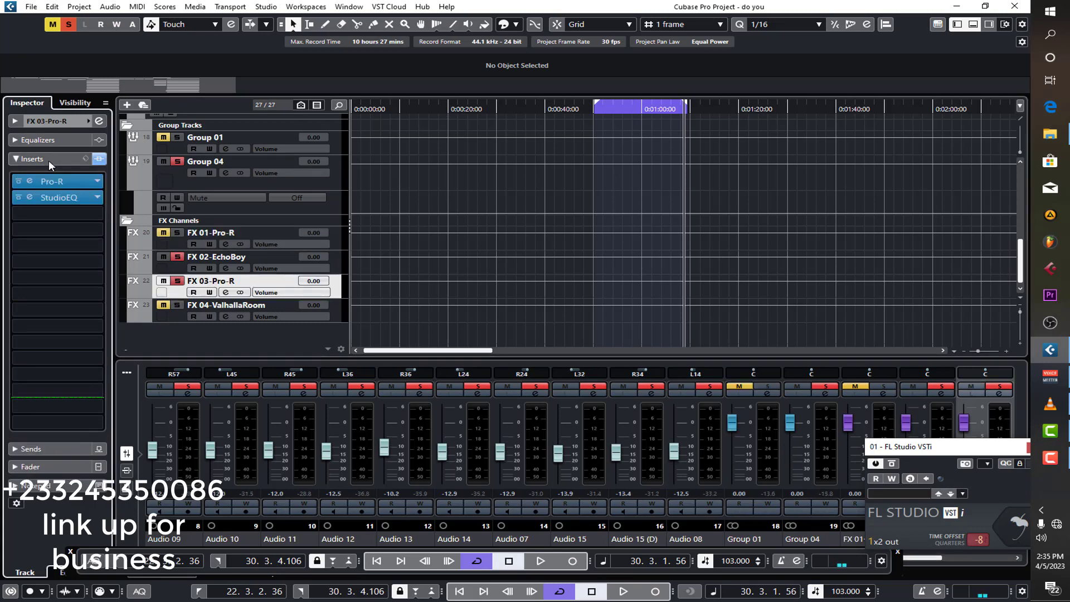
- Examine the settings of the Pro-R reverb and the StudioEQ on the FX 03-Pro-R channel, closing each editor
click(61, 187)
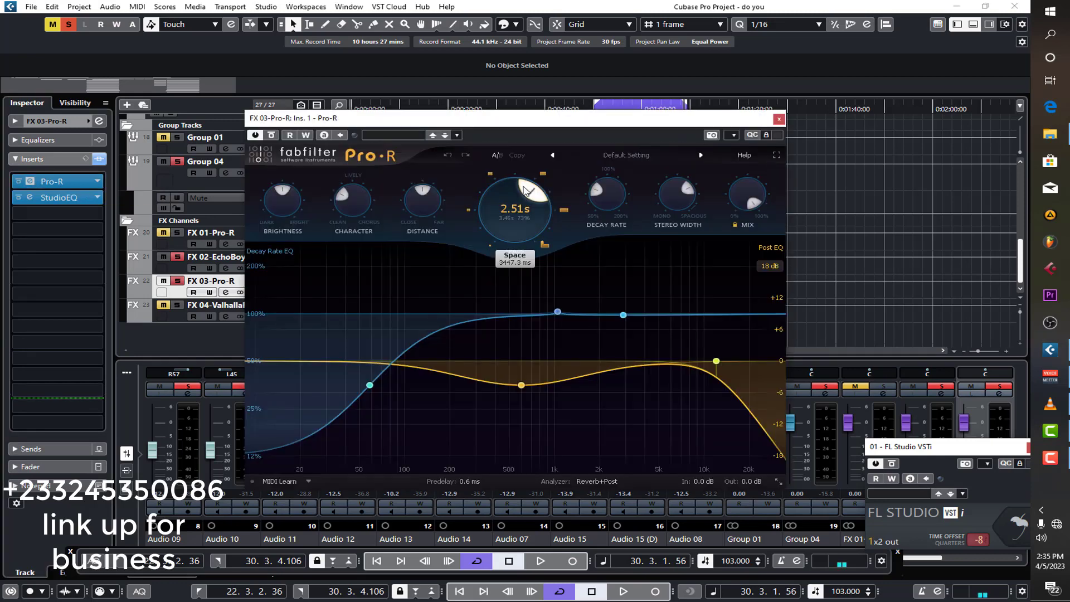
drag(654, 124, 689, 121)
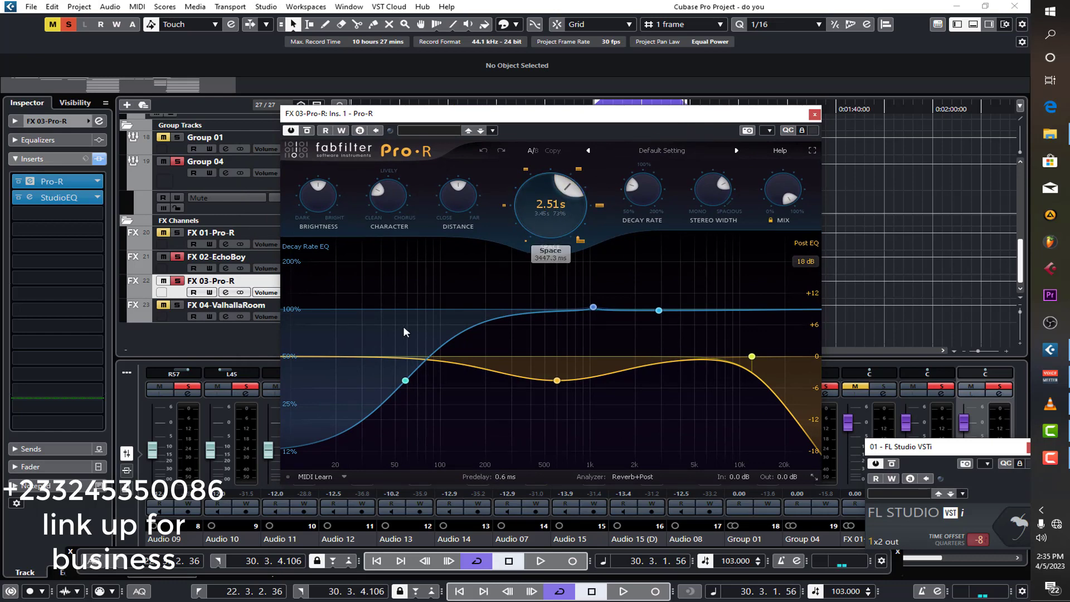
mouse_move(633, 193)
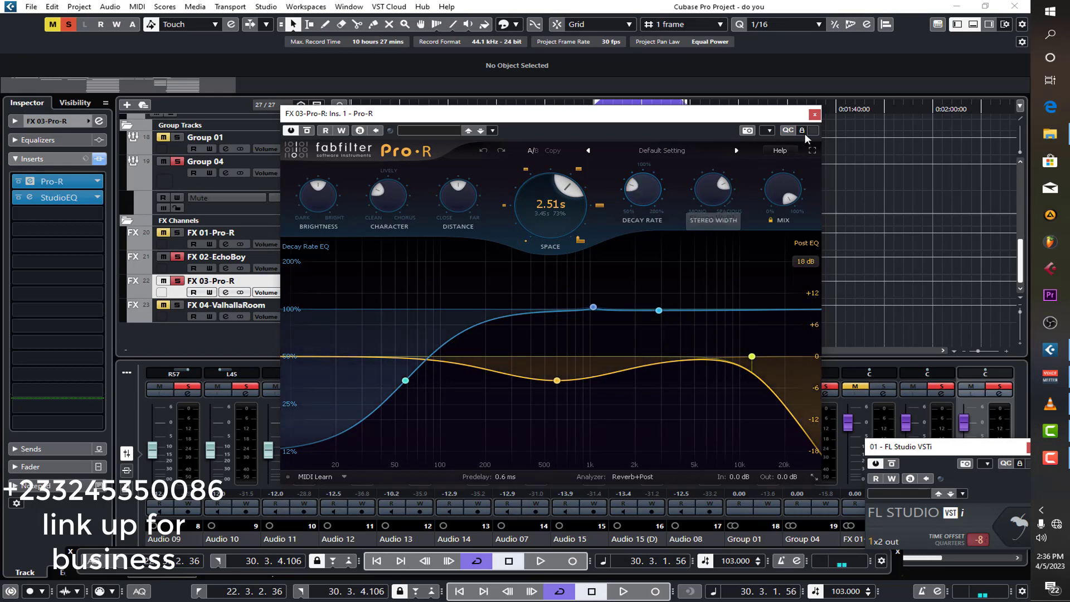
click(816, 115)
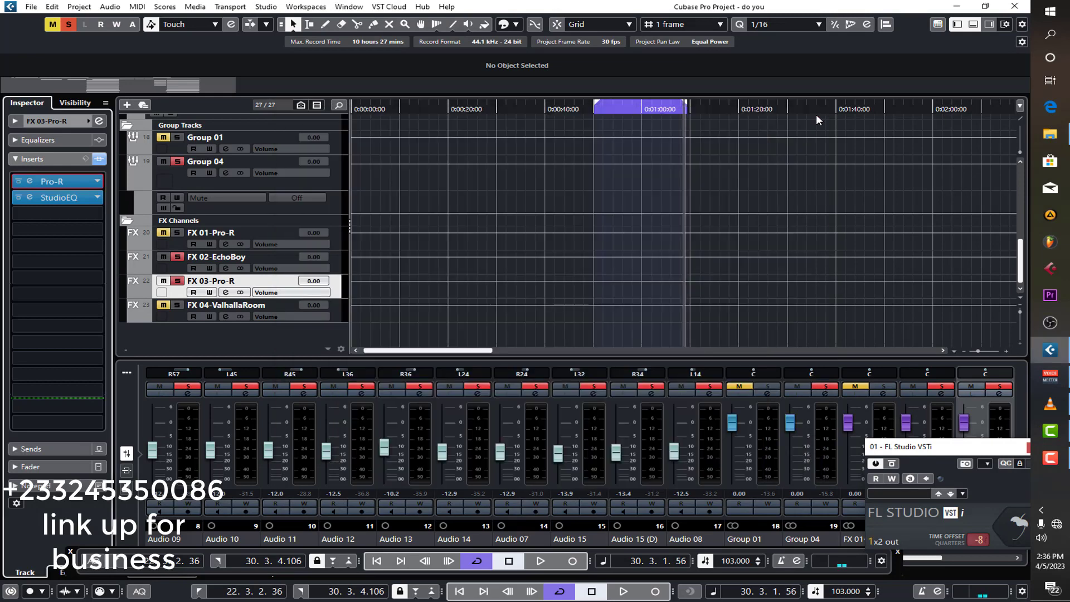
click(58, 196)
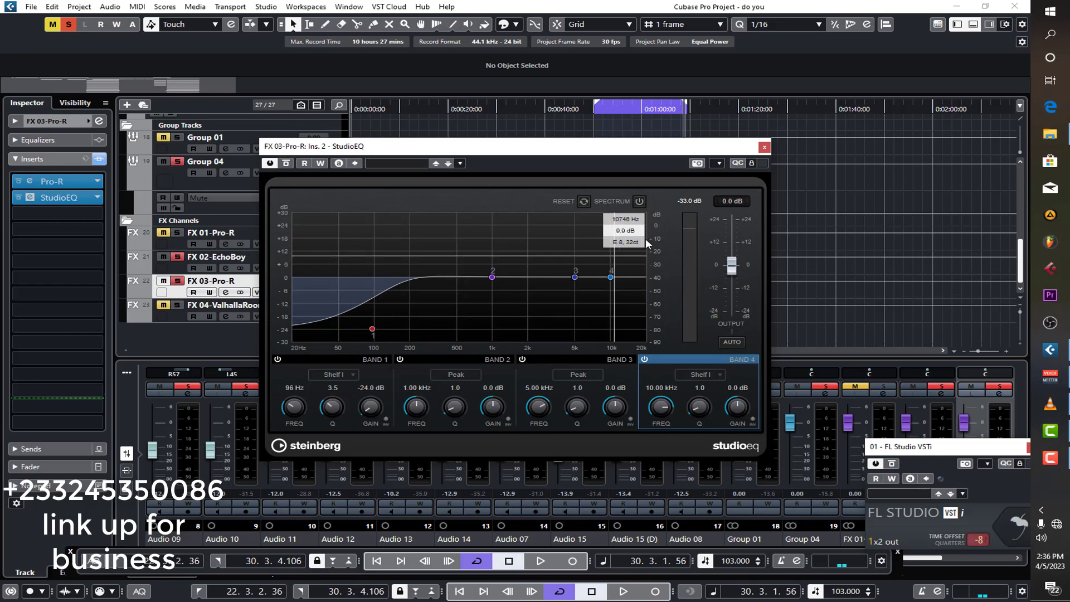
click(765, 147)
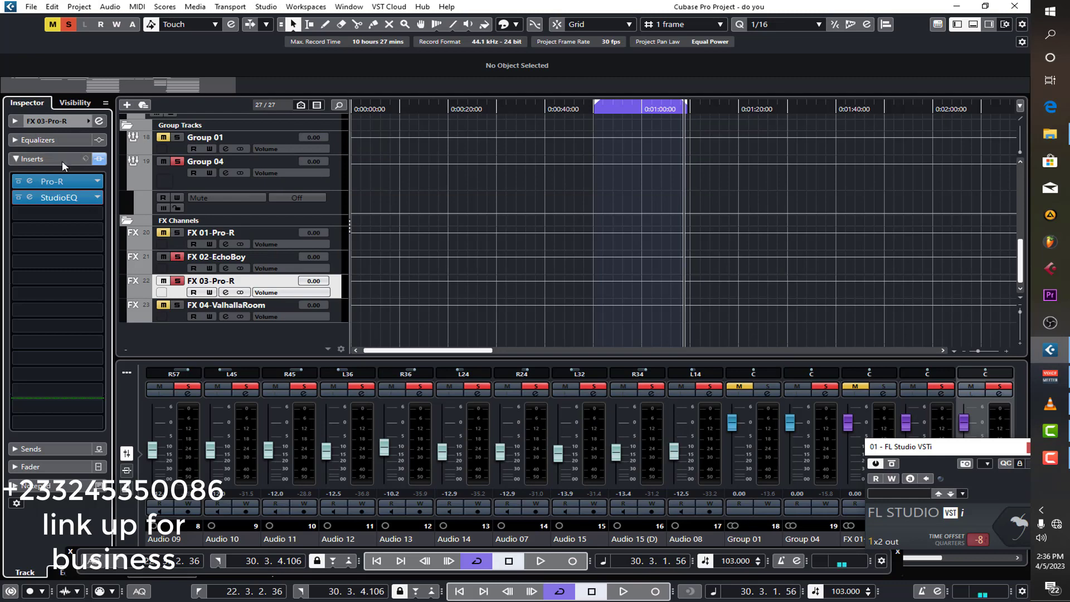
- Bypass ValhallaVintageVerb on Group 04 and play a passage of the stacked vocals without it
click(153, 184)
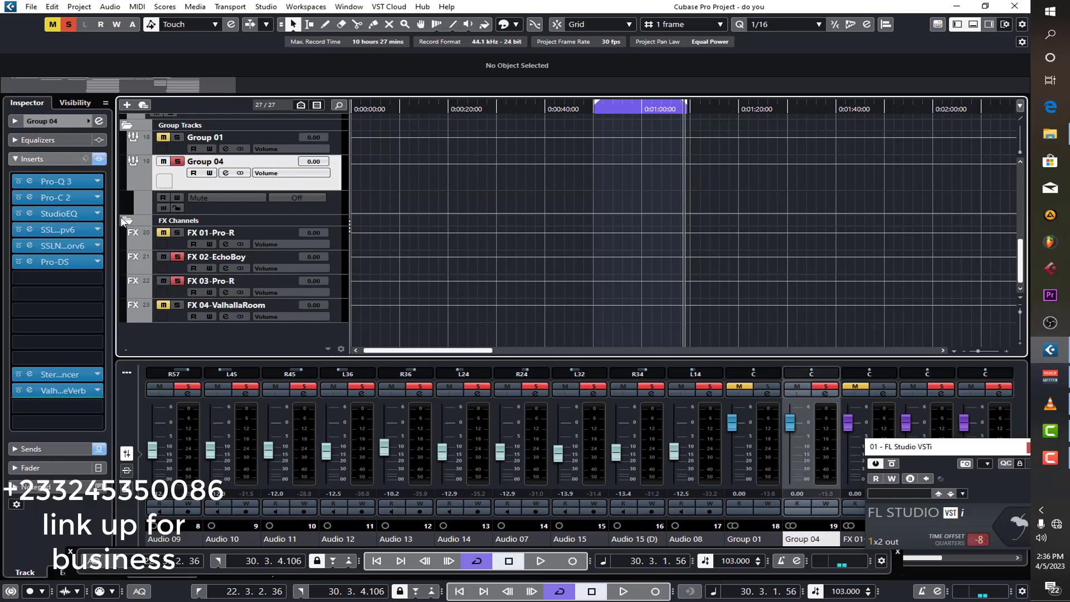
click(18, 390)
scroll(483, 243, up, 5)
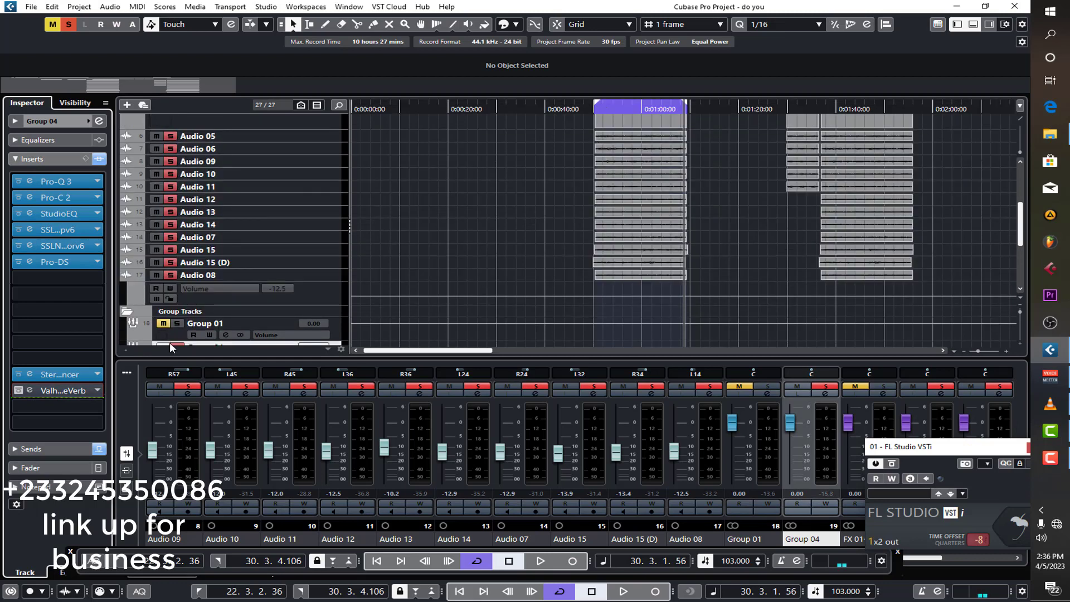
key(space)
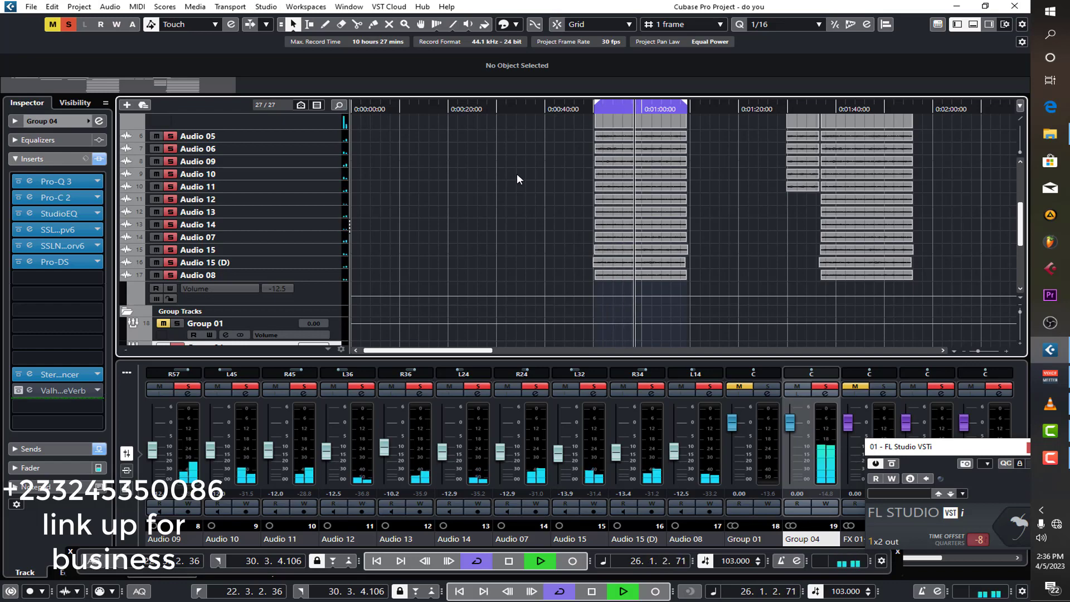
key(space)
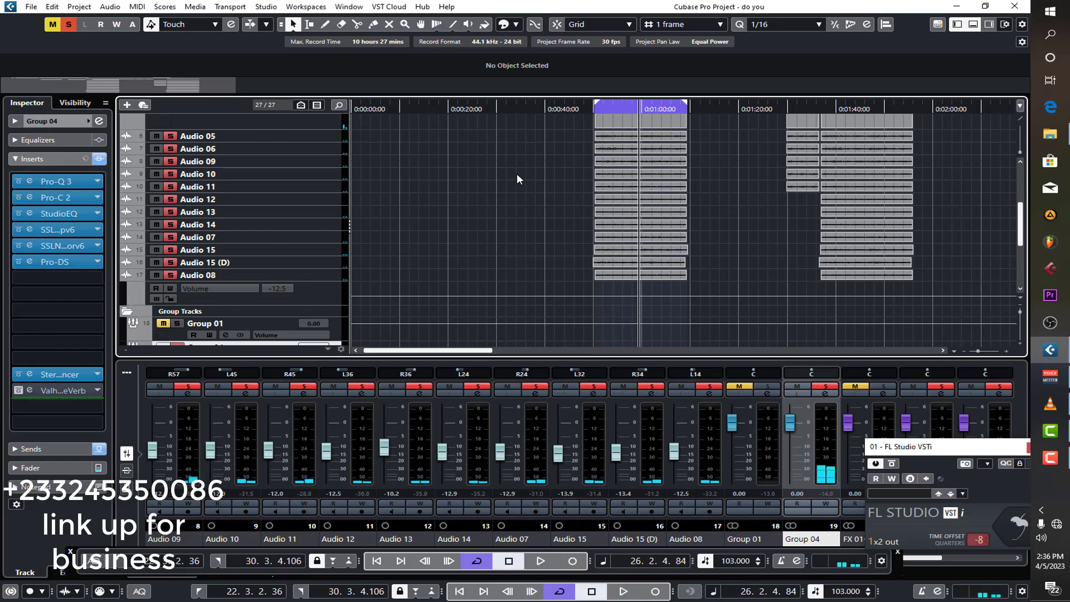
- Reactivate ValhallaVintageVerb on Group 04 and show its settings alongside the vocal tracks feeding the bus
scroll(518, 176, down, 3)
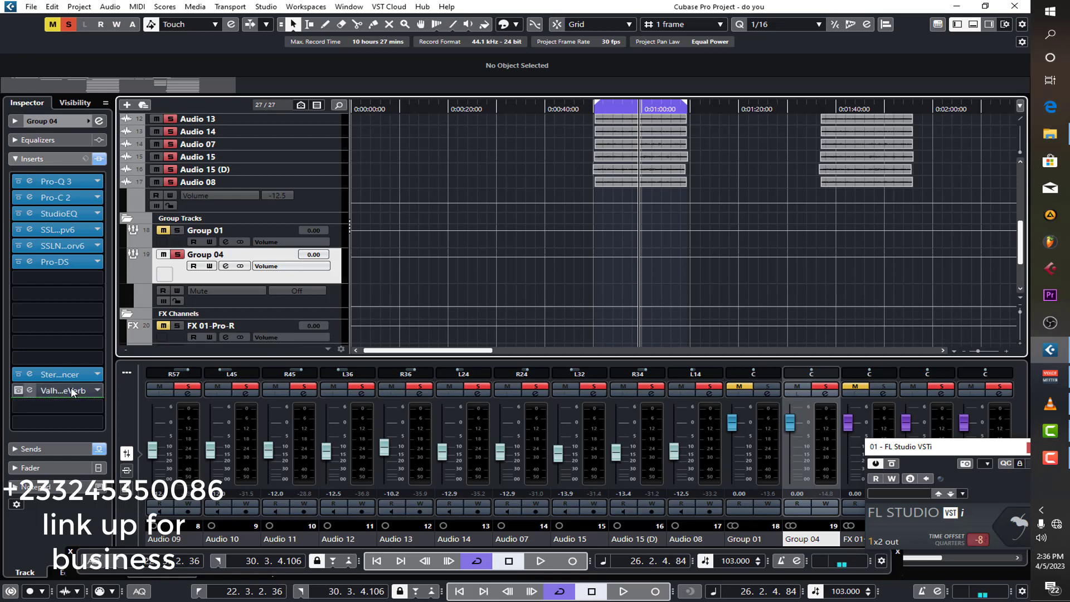
click(30, 390)
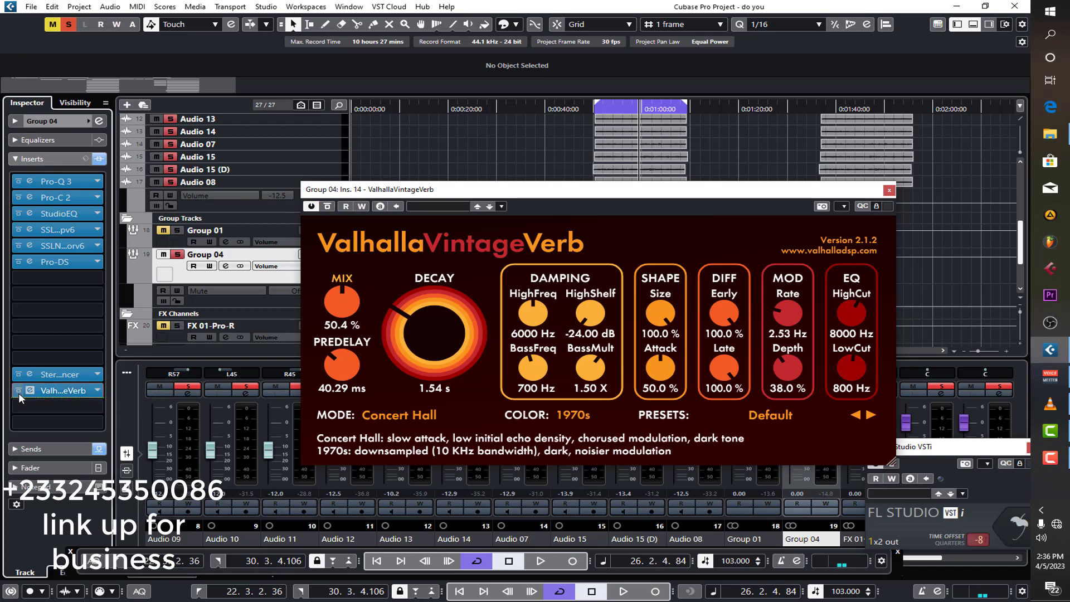
drag(66, 358, 64, 350)
drag(62, 346, 76, 282)
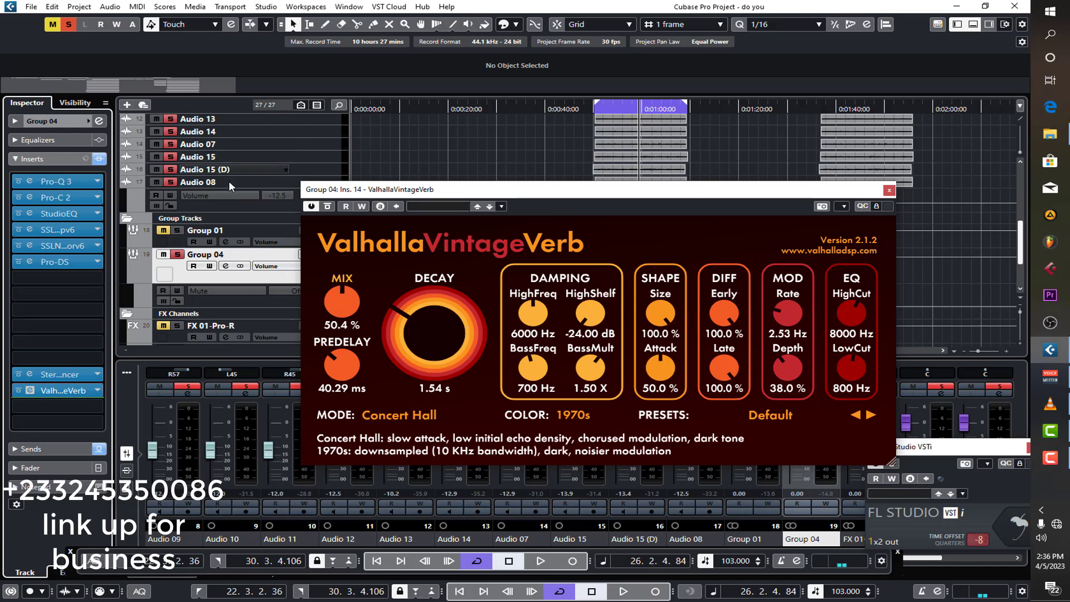
scroll(253, 173, up, 3)
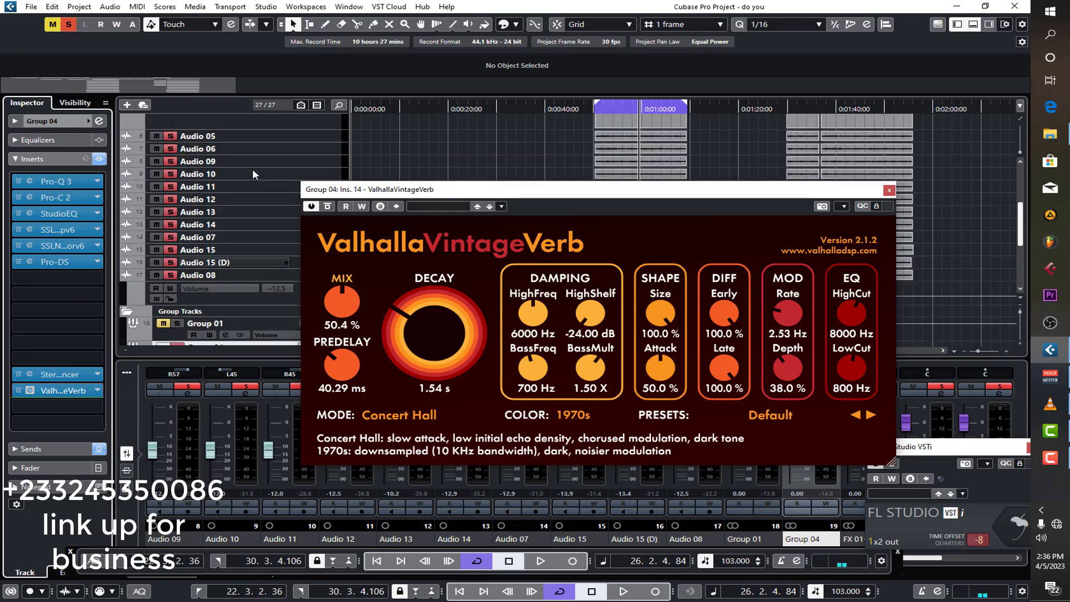
scroll(253, 169, down, 5)
- Check the width setting of the StereoEnhancer on Group 04 and close its editor
mouse_move(81, 360)
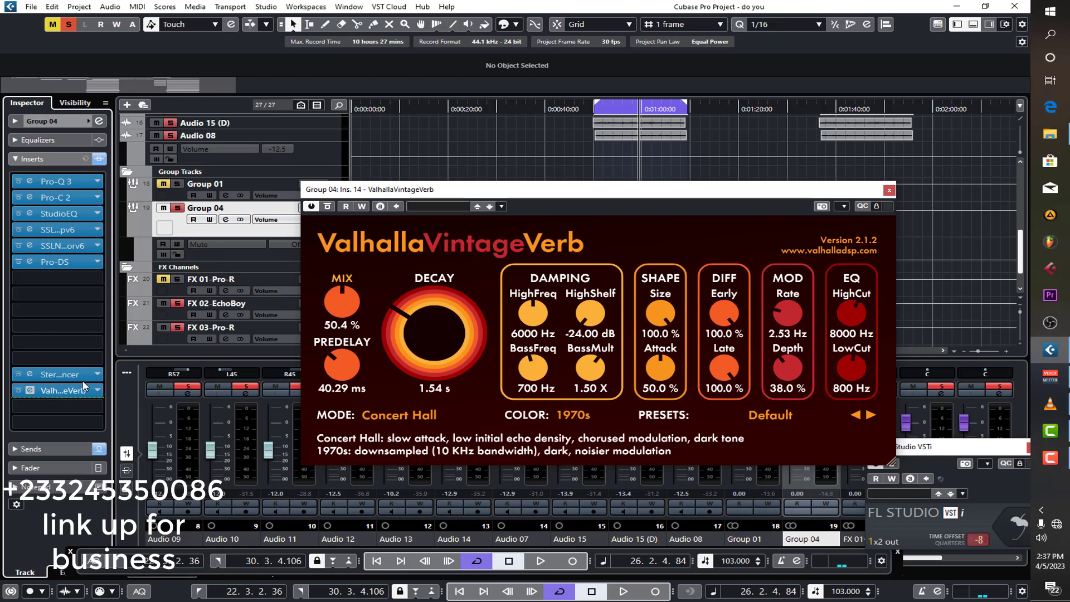
click(56, 376)
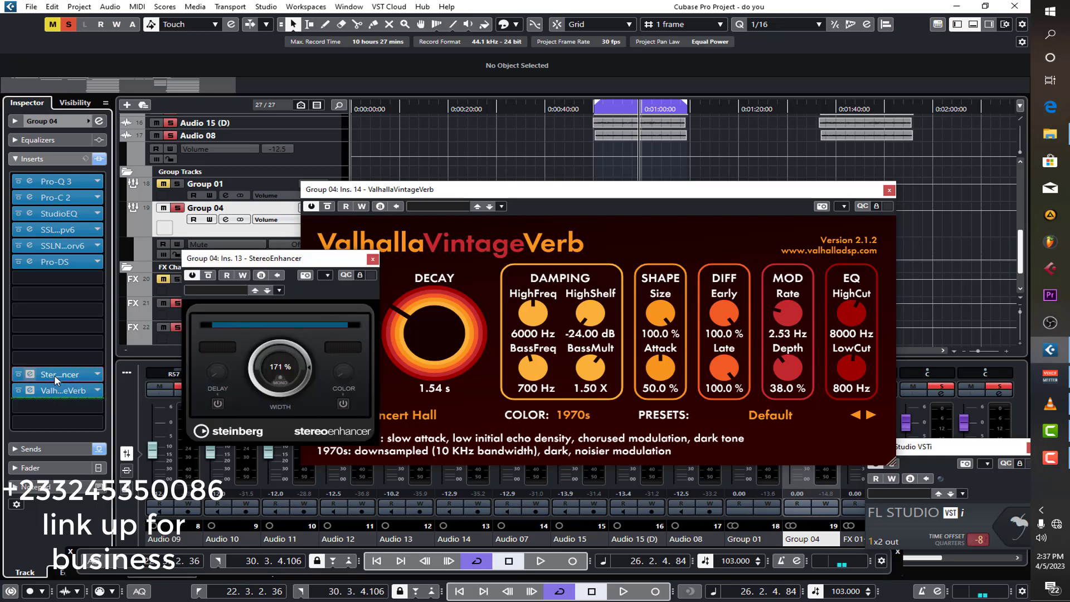
click(54, 375)
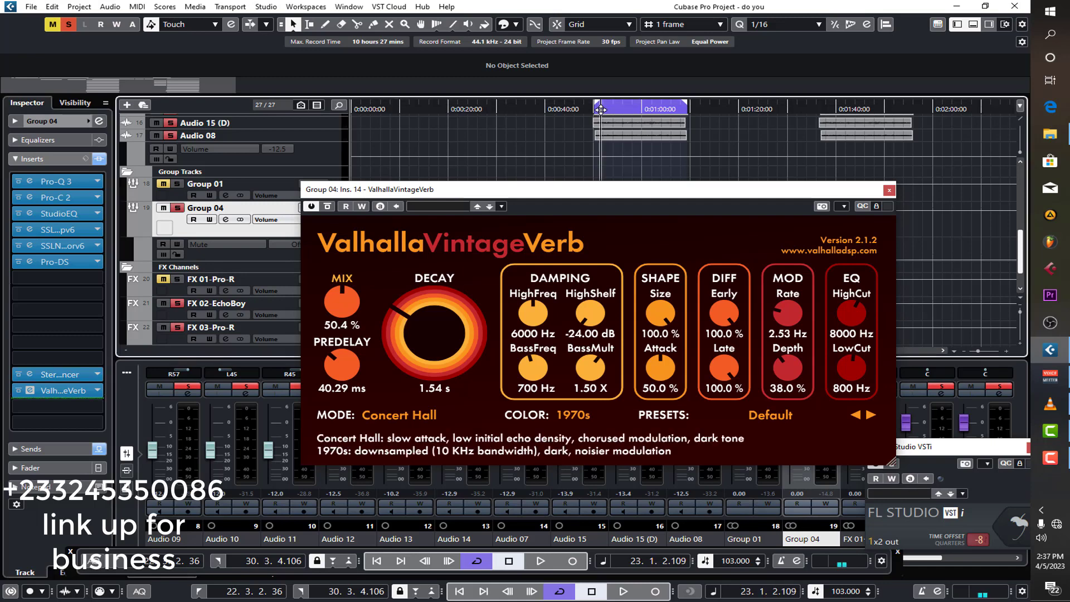
- Play the soloed Group 04 vocals in two short passes with ValhallaVintageVerb active
key(space)
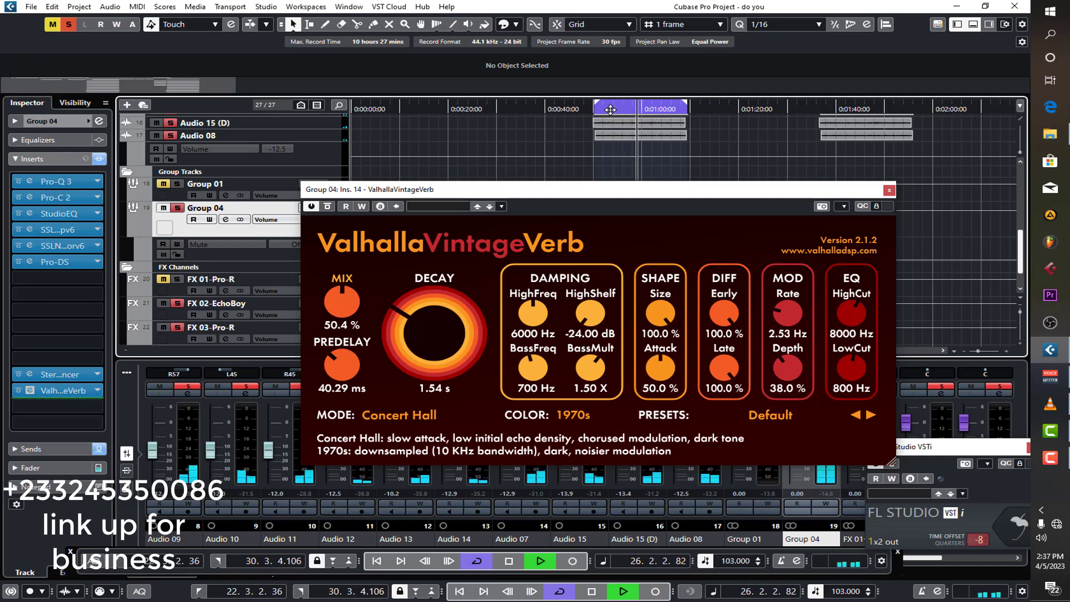
key(space)
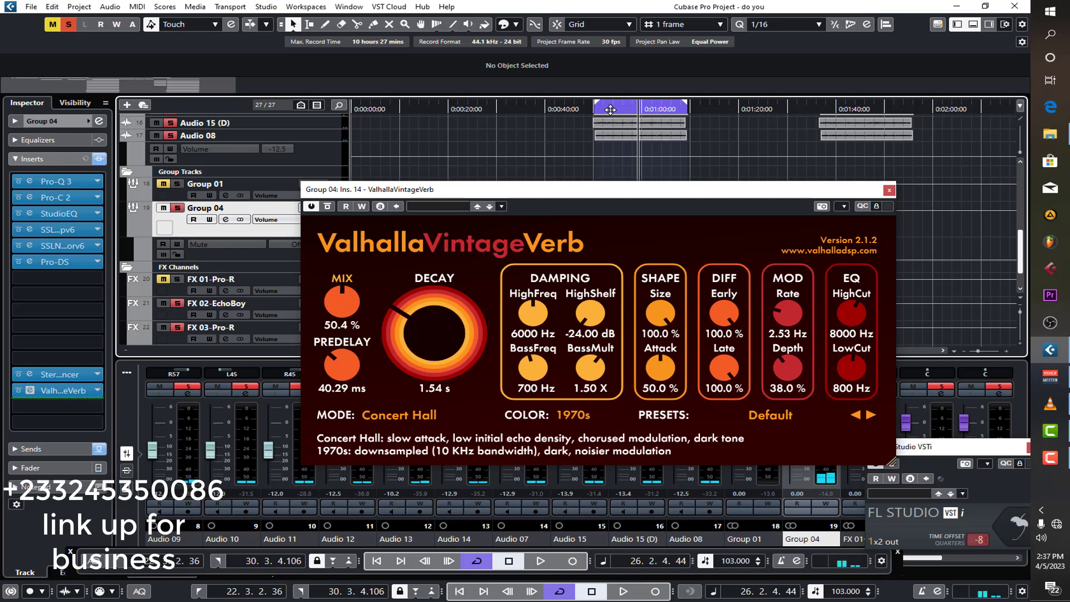
key(space)
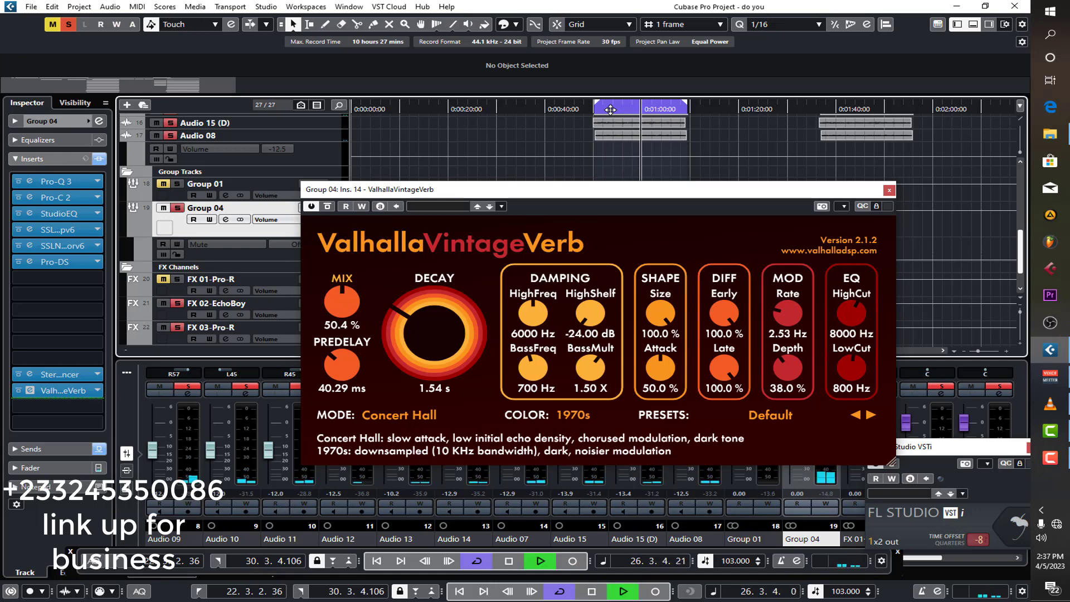
key(space)
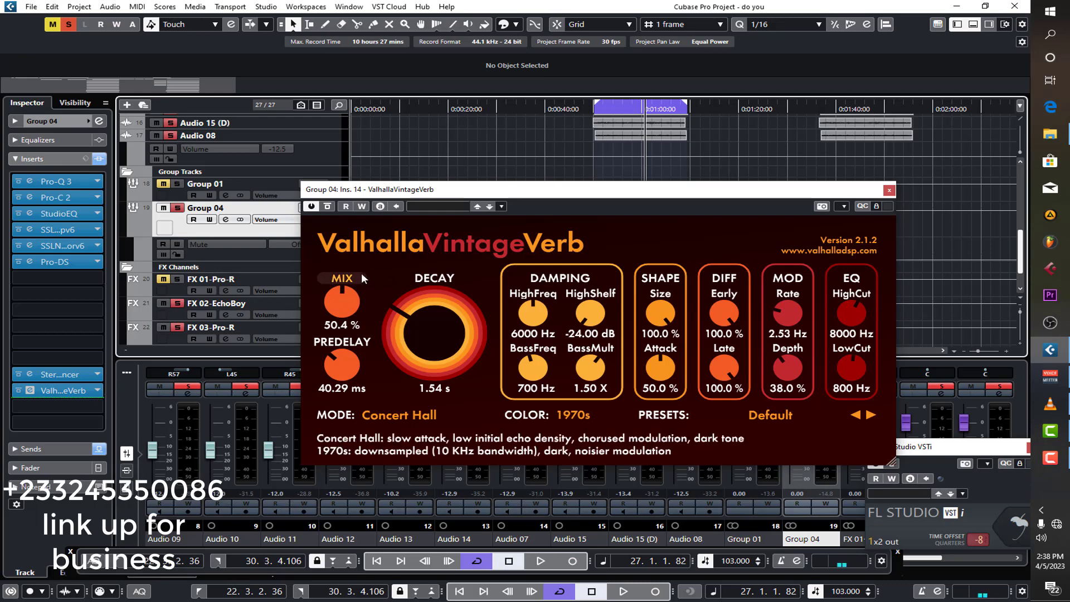
- Compare the soloed Group 04 vocals with ValhallaVintageVerb bypassed and reactivated, playing from the start of the cycle range
click(314, 209)
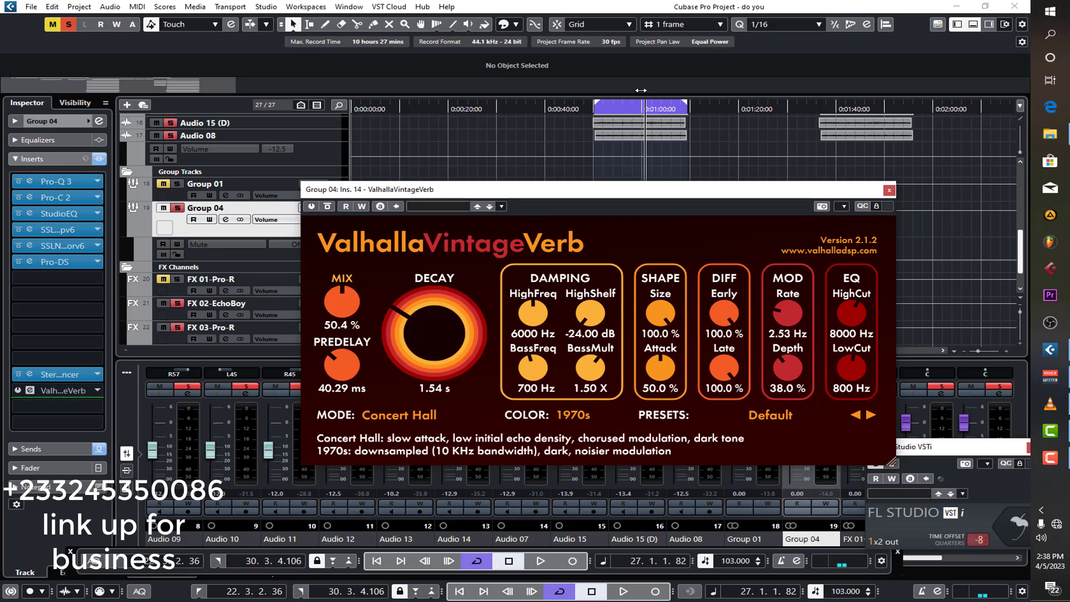
click(600, 109)
key(space)
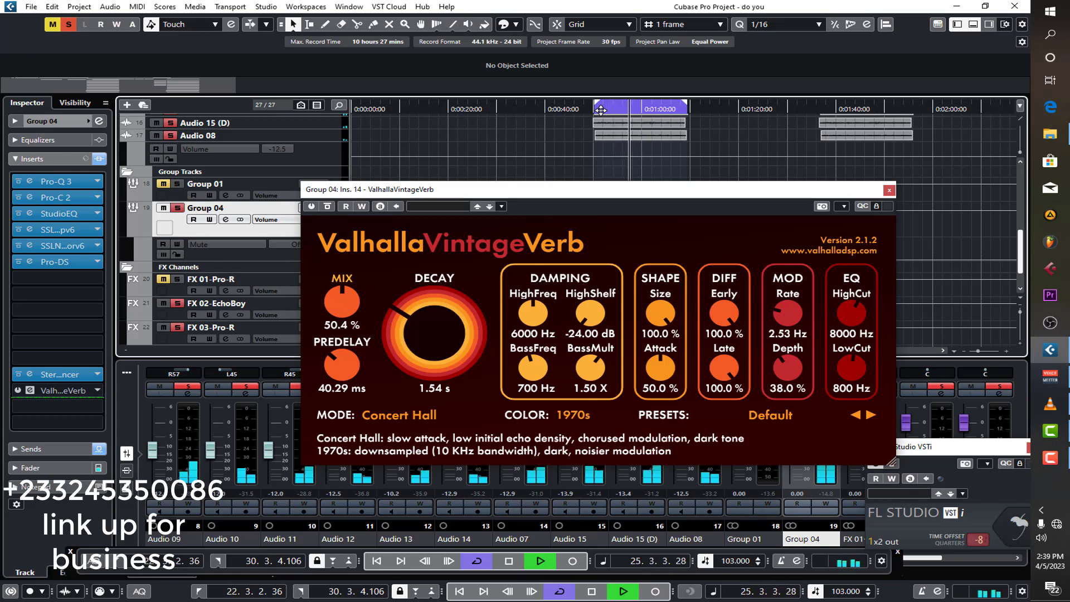
key(space)
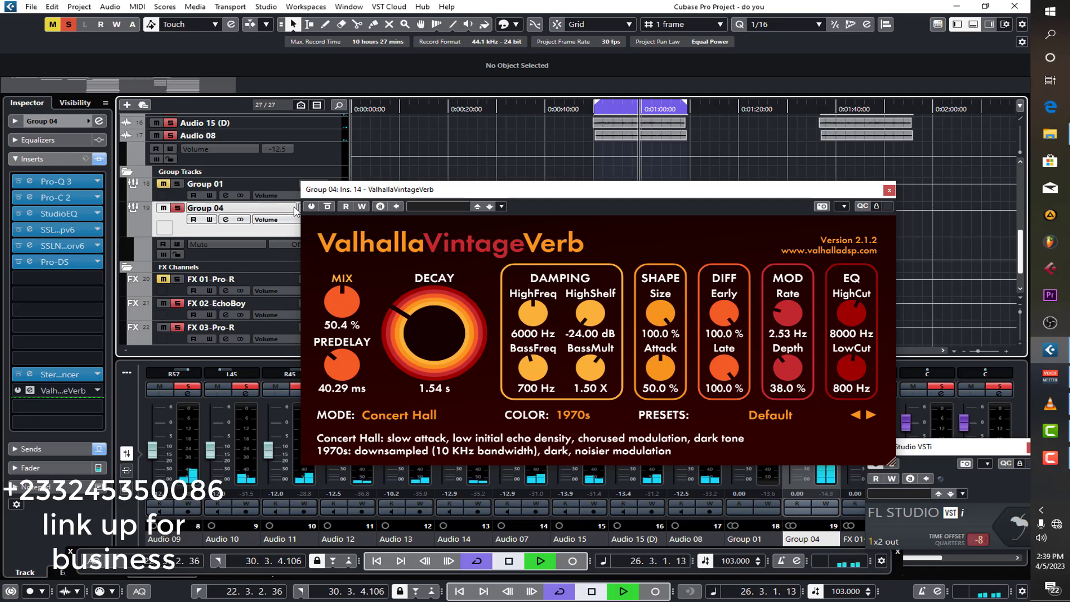
click(311, 207)
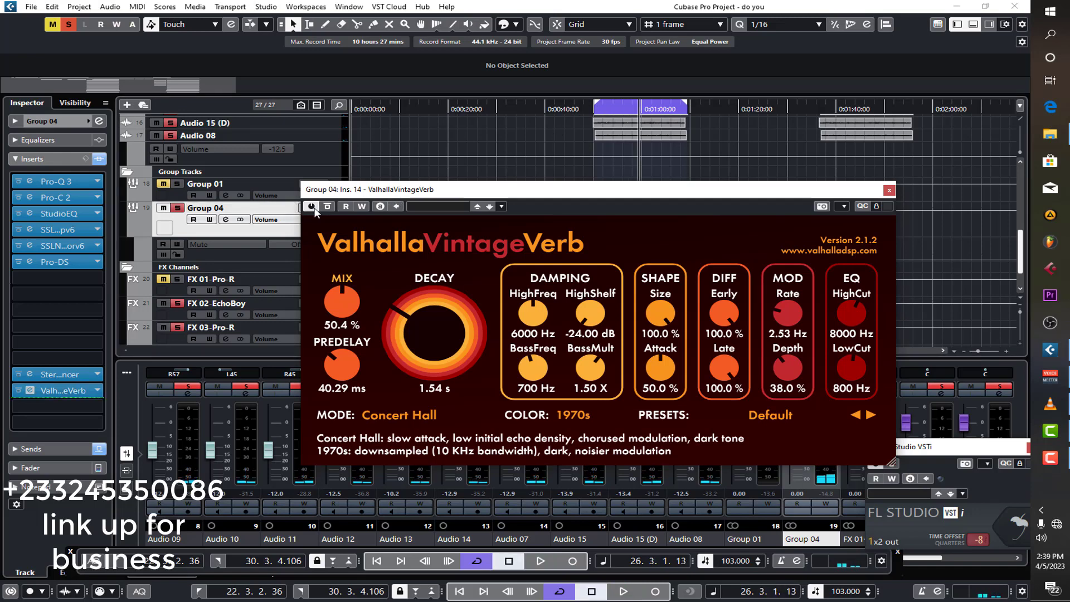
key(space)
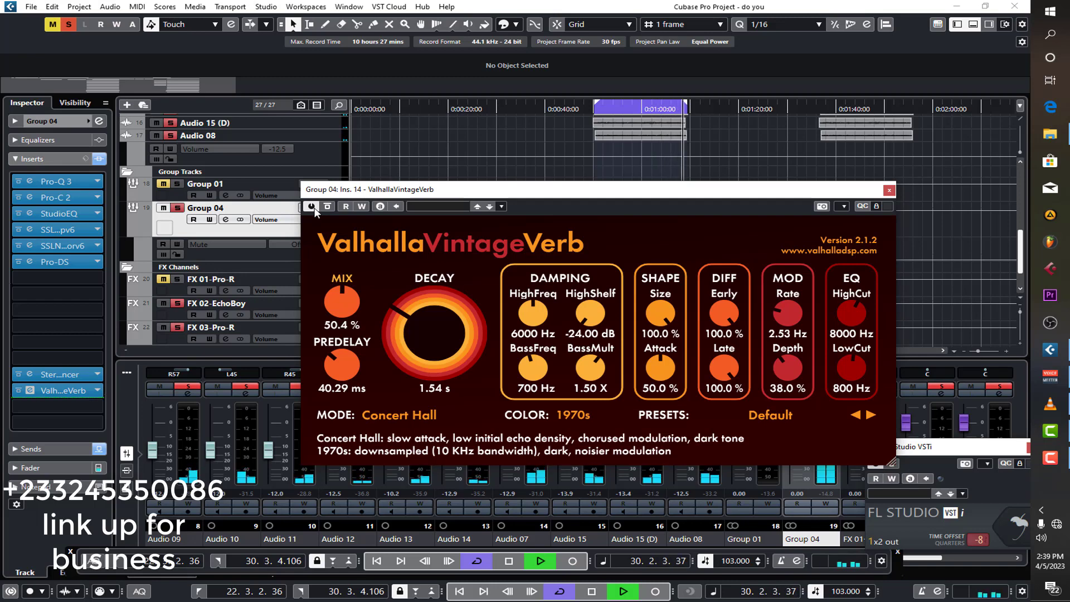
key(space)
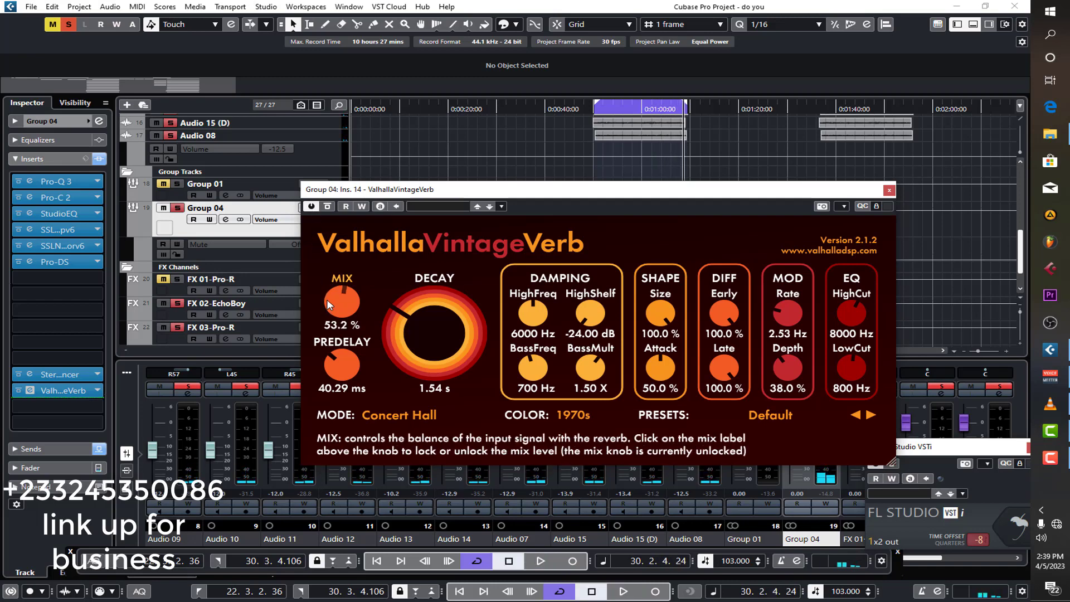
- Raise the ValhallaVintageVerb mix on Group 04 to 60.0 % and play the soloed vocals from the start of the cycle range
drag(329, 293, 331, 289)
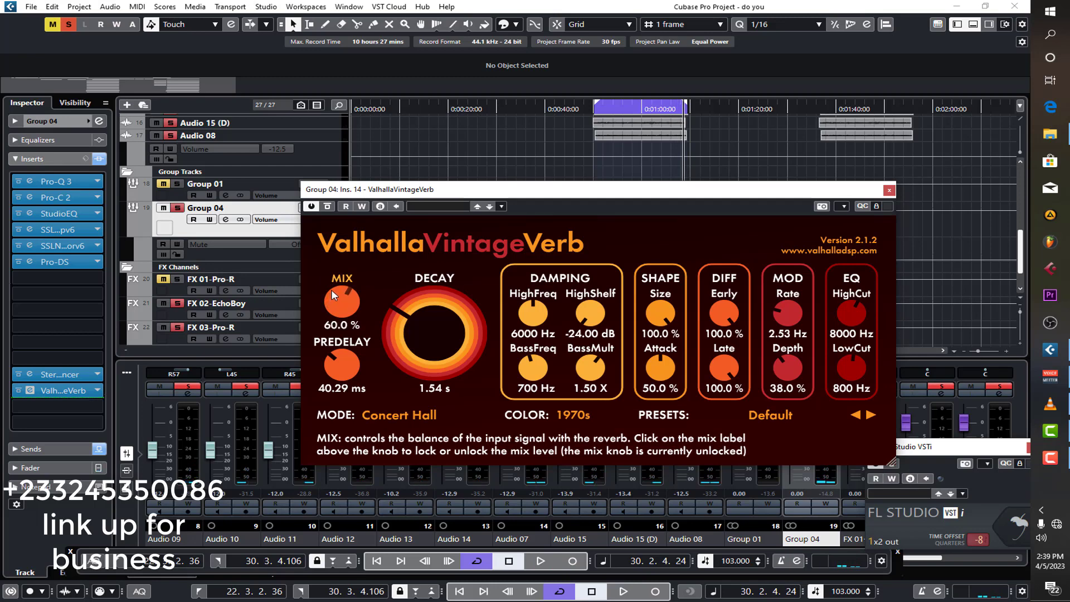
click(597, 110)
key(space)
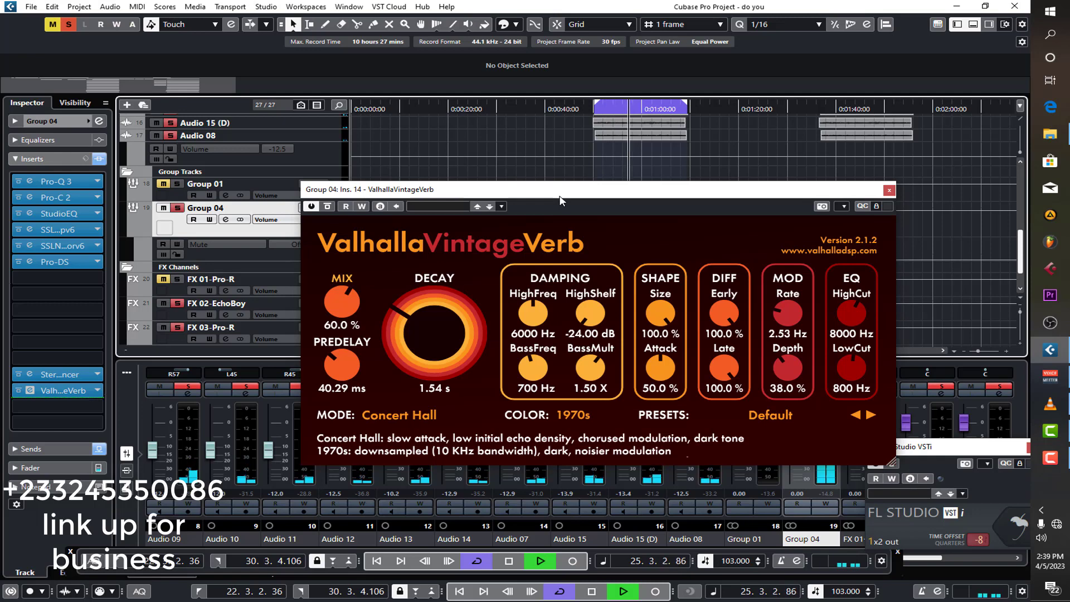
key(space)
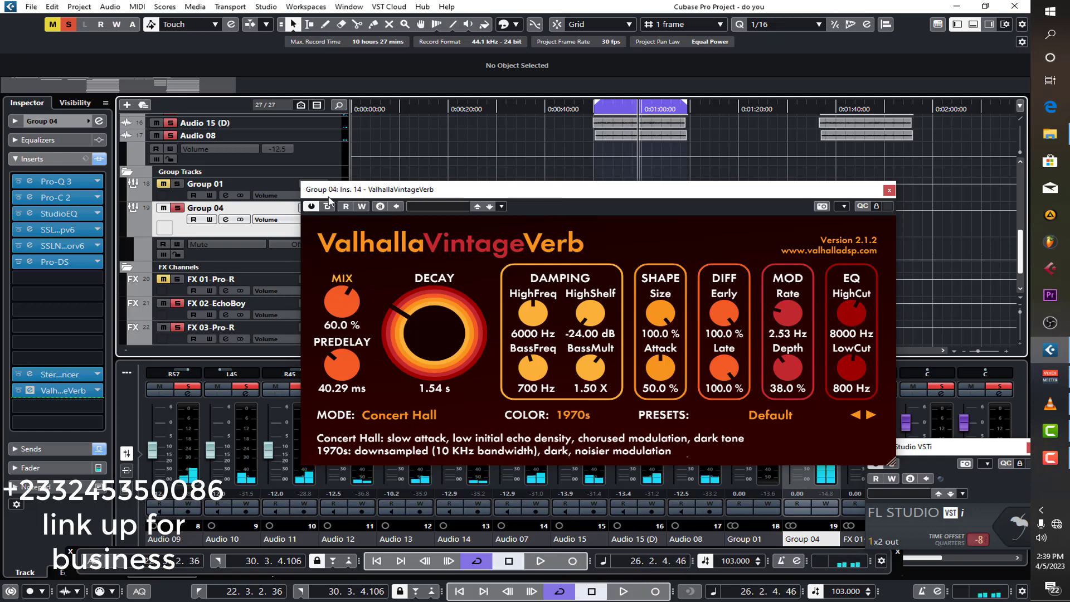
- Unsolo Group 04, play the full mix, and mute Group 01 during playback
click(176, 208)
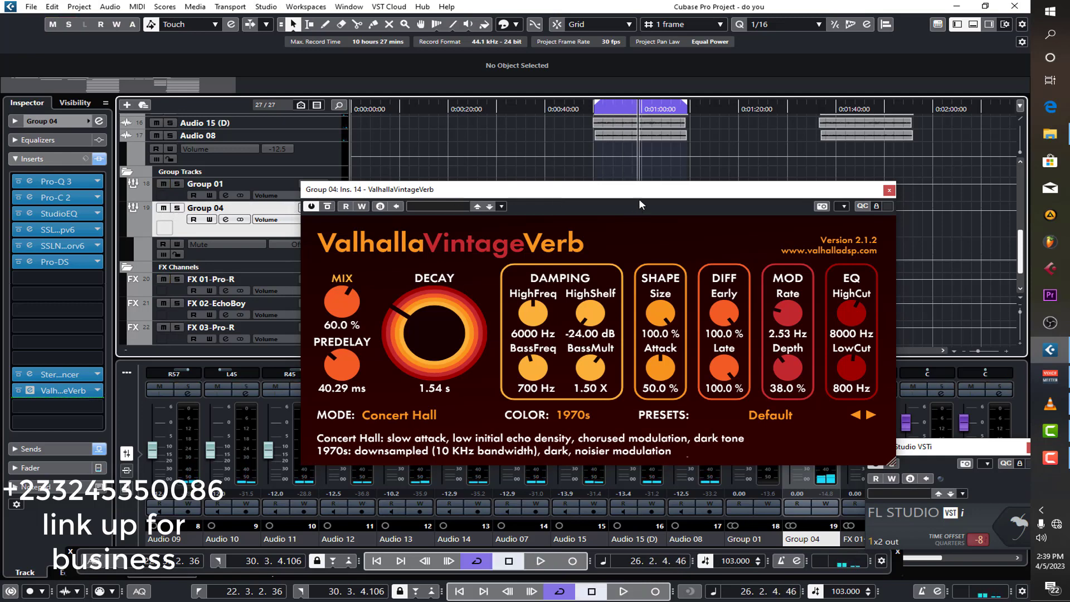
key(space)
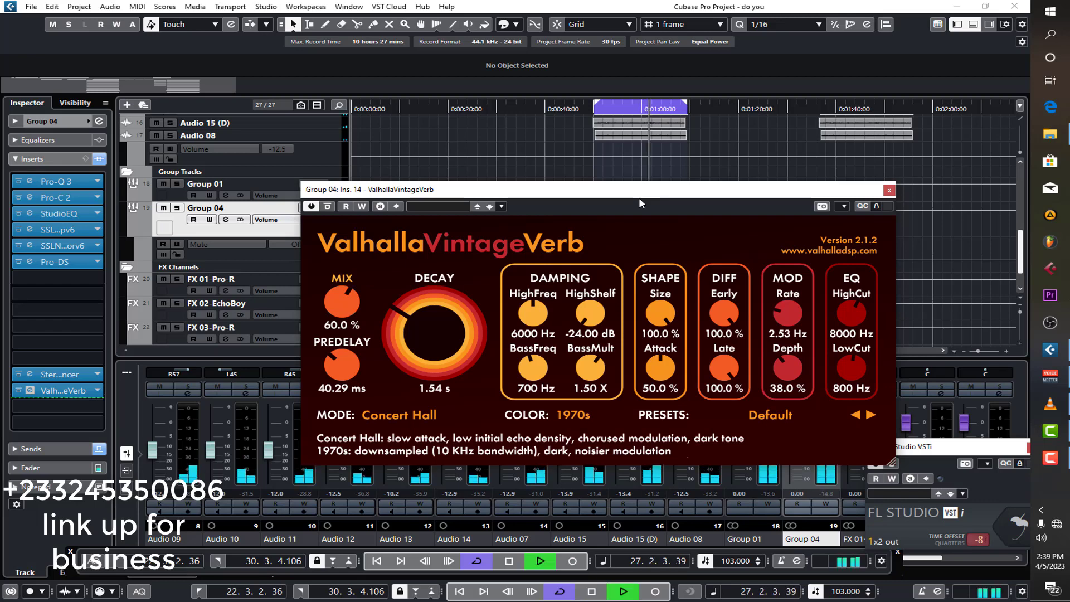
click(163, 184)
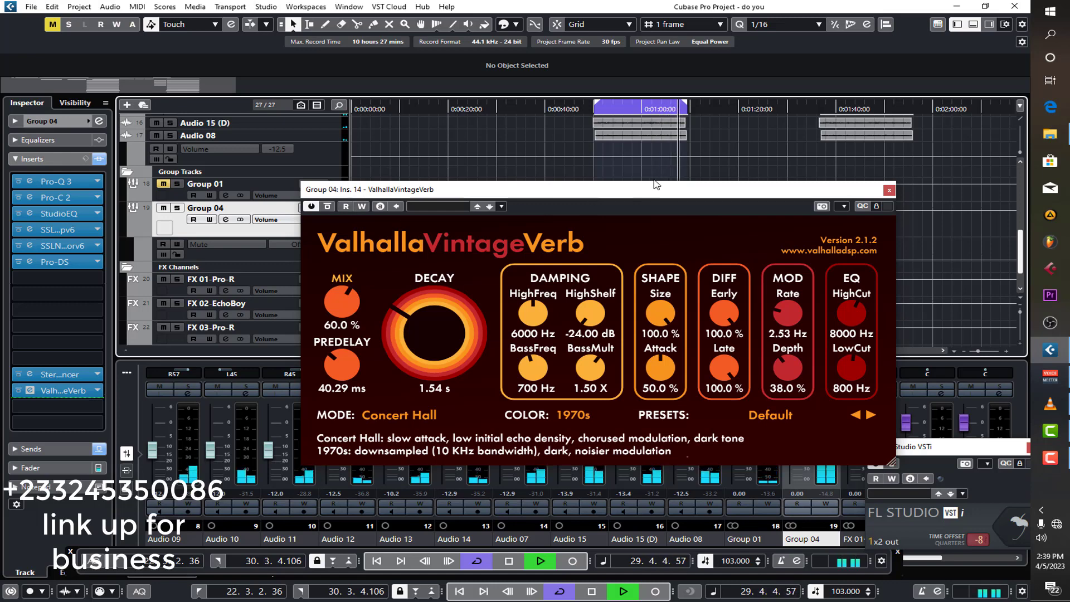
key(space)
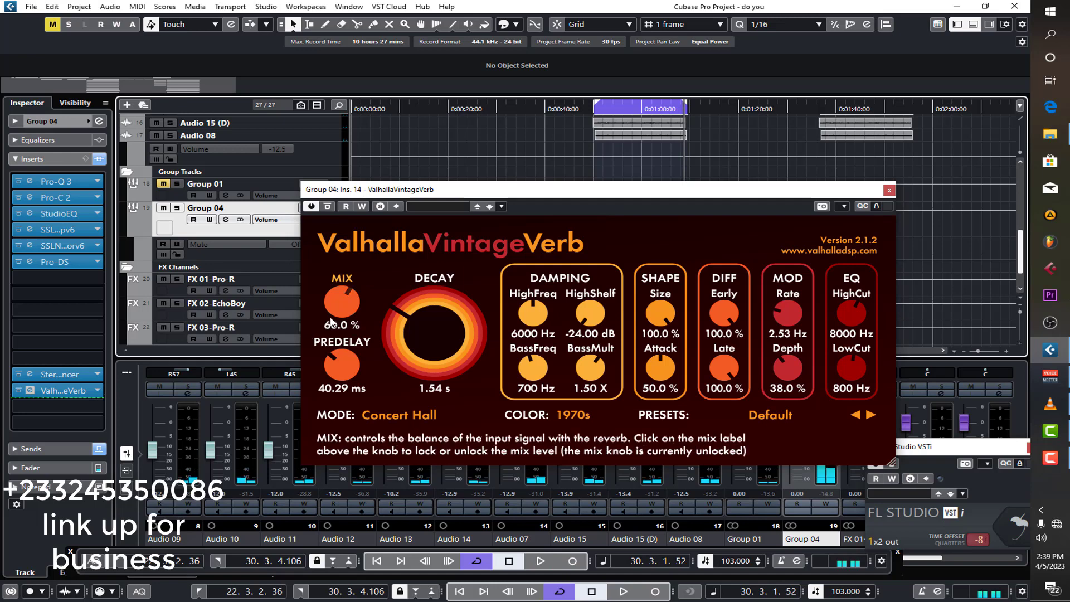
- Set the ValhallaVintageVerb mix on Group 04 to 50.8 % and play the mix from the start of the cycle range
drag(338, 318, 343, 321)
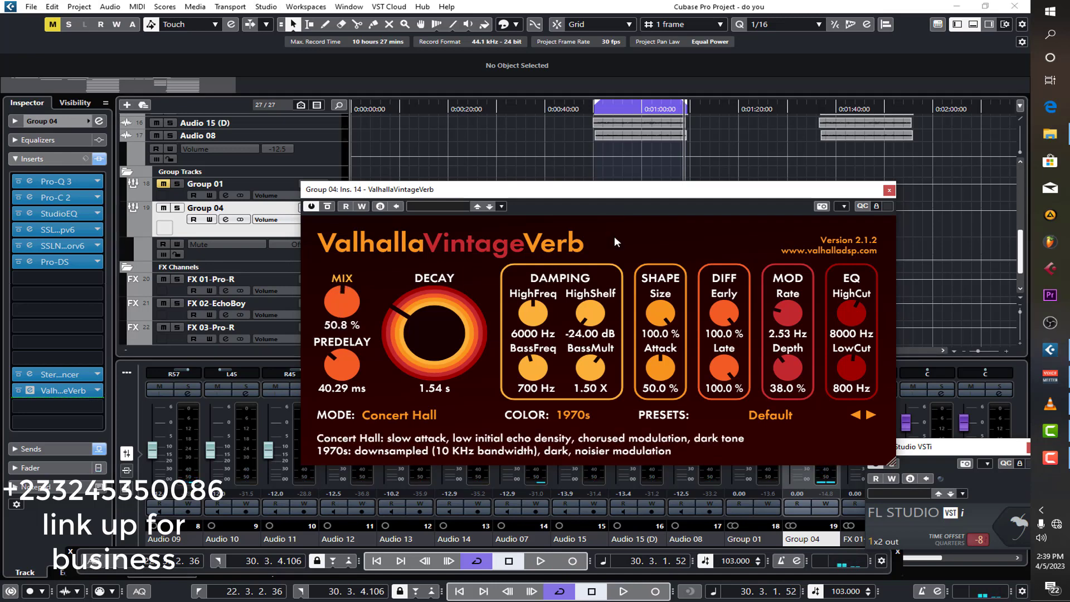
click(596, 113)
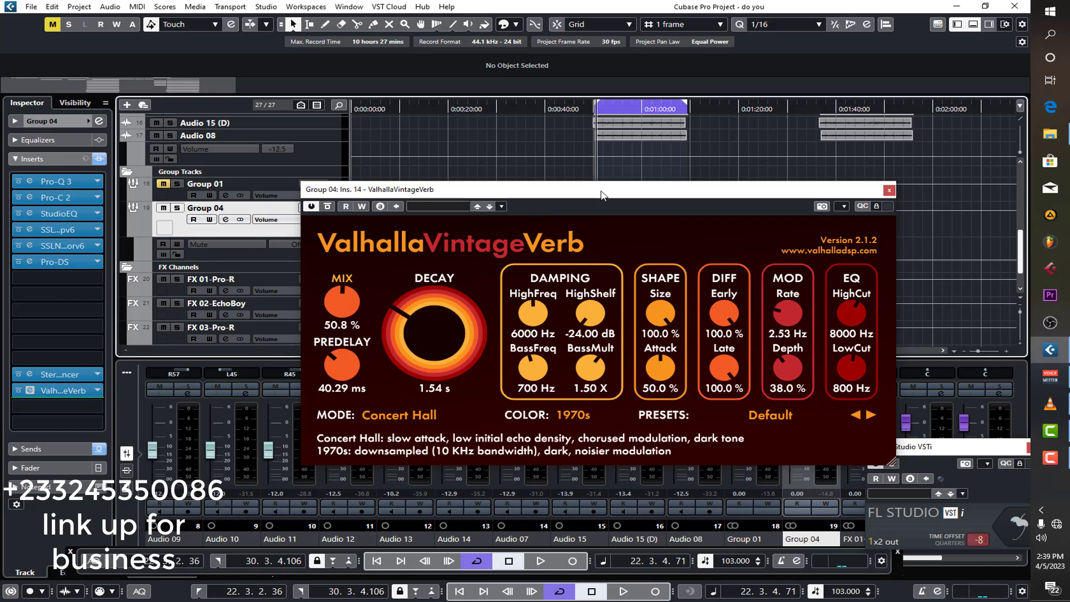
key(space)
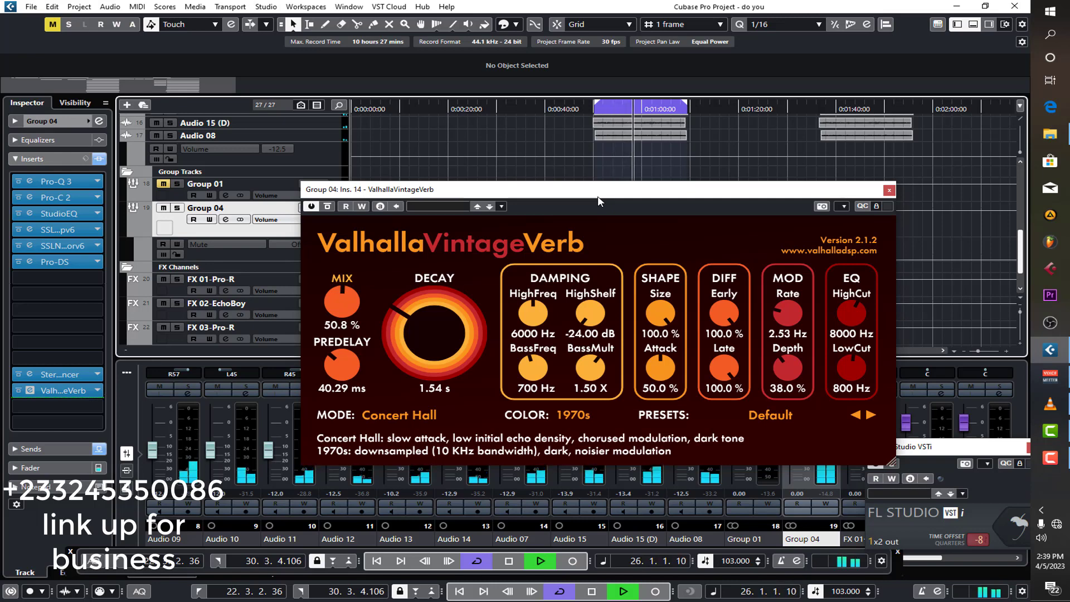
key(space)
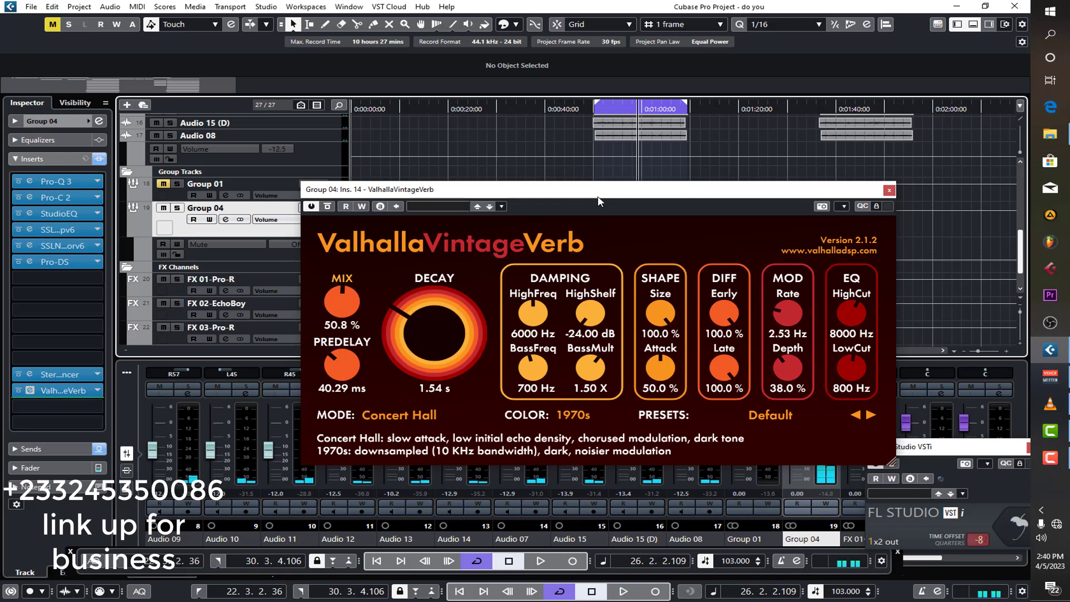